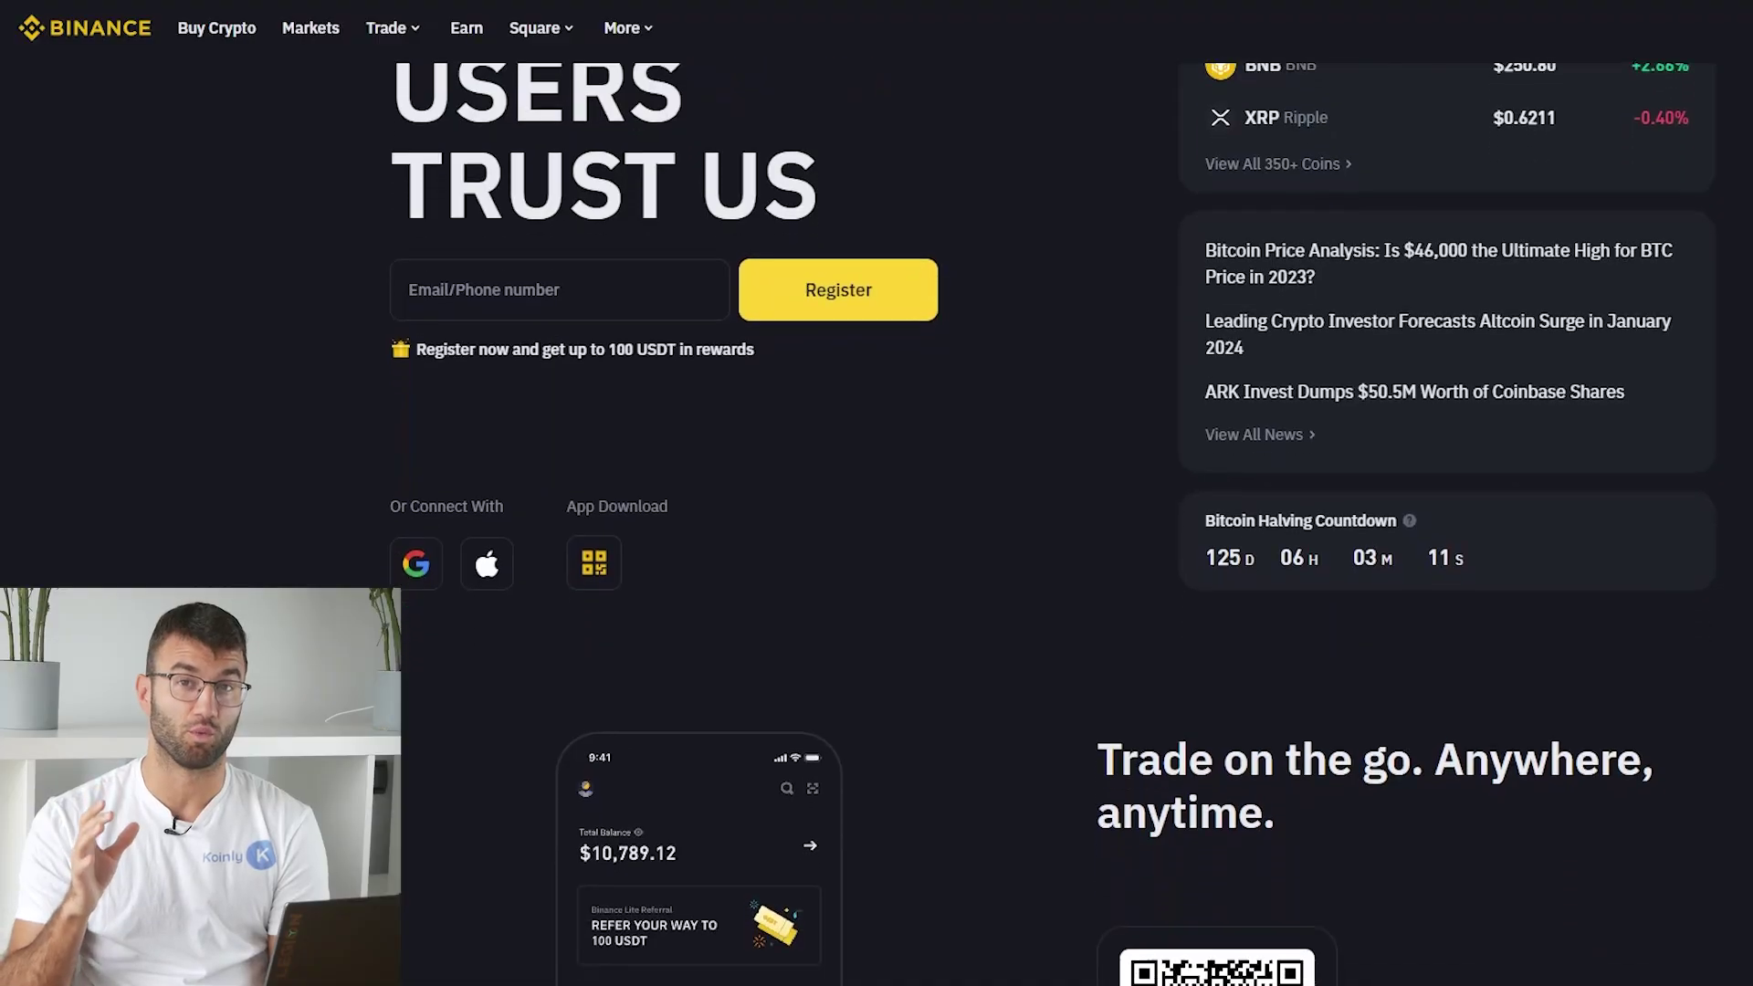
From the Wallets page, add a Binance wallet and choose Setup auto-sync.
{"action": "scroll", "coordinate": [877, 493], "scroll_direction": "down", "scroll_amount": 5}
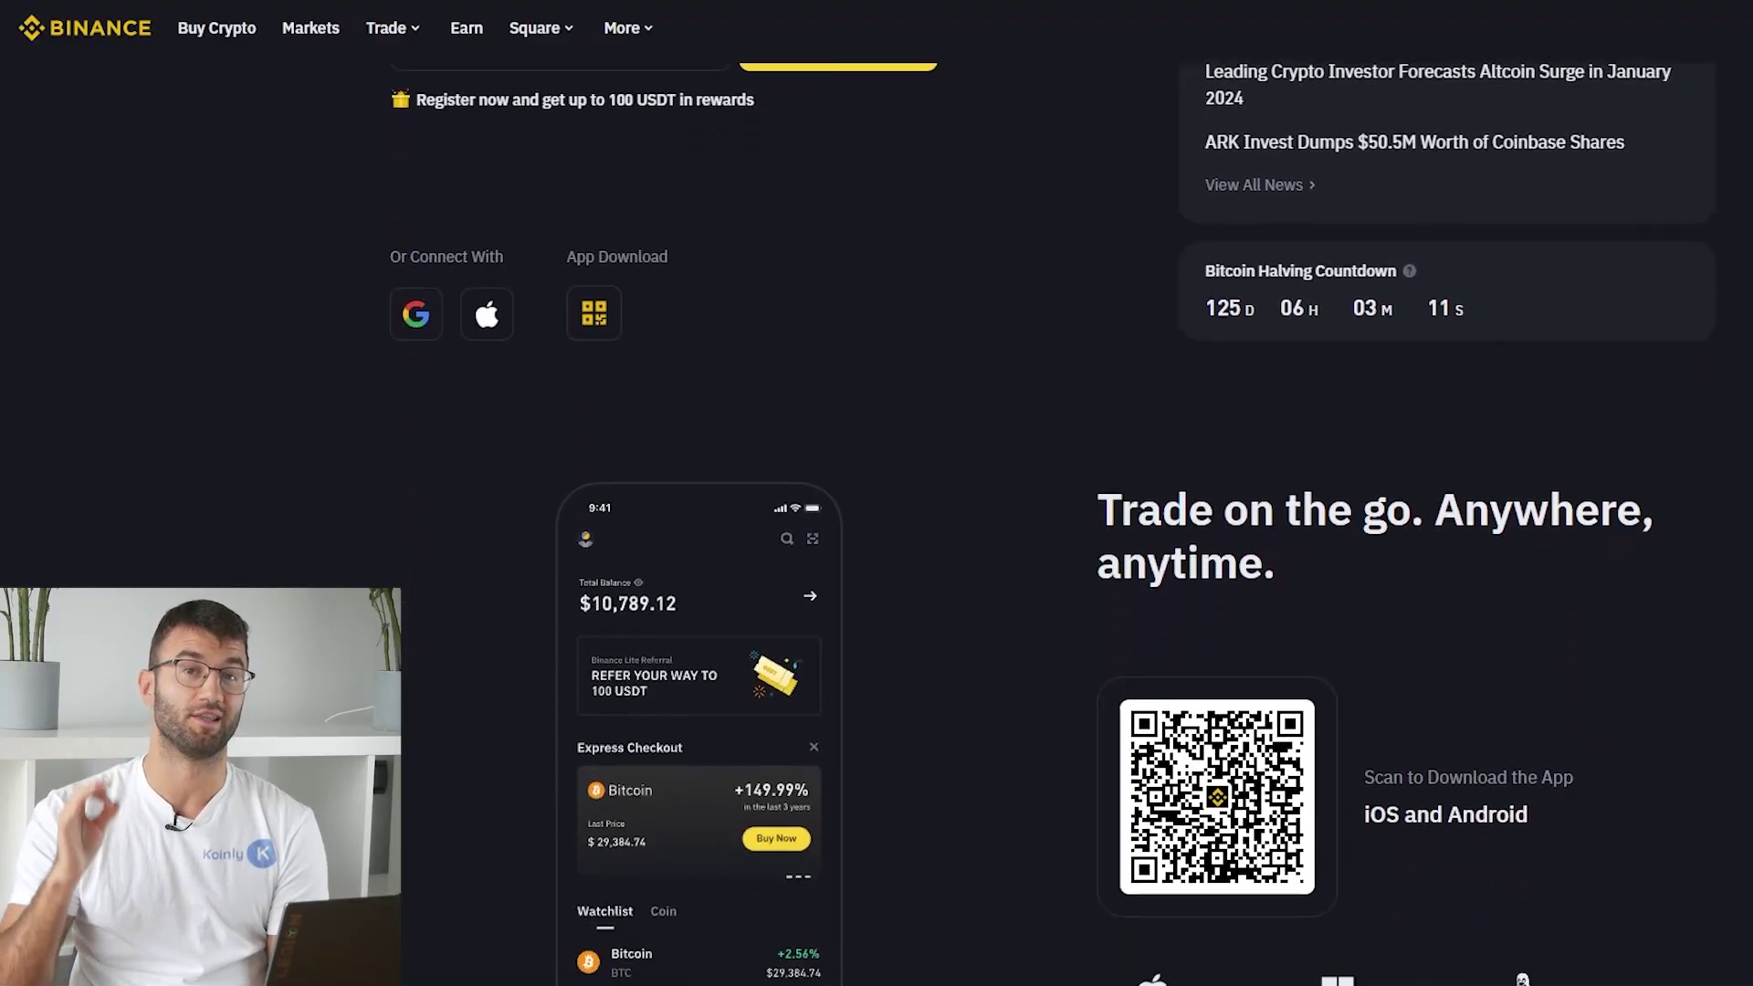
{"action": "scroll", "coordinate": [877, 493], "scroll_direction": "down", "scroll_amount": 1}
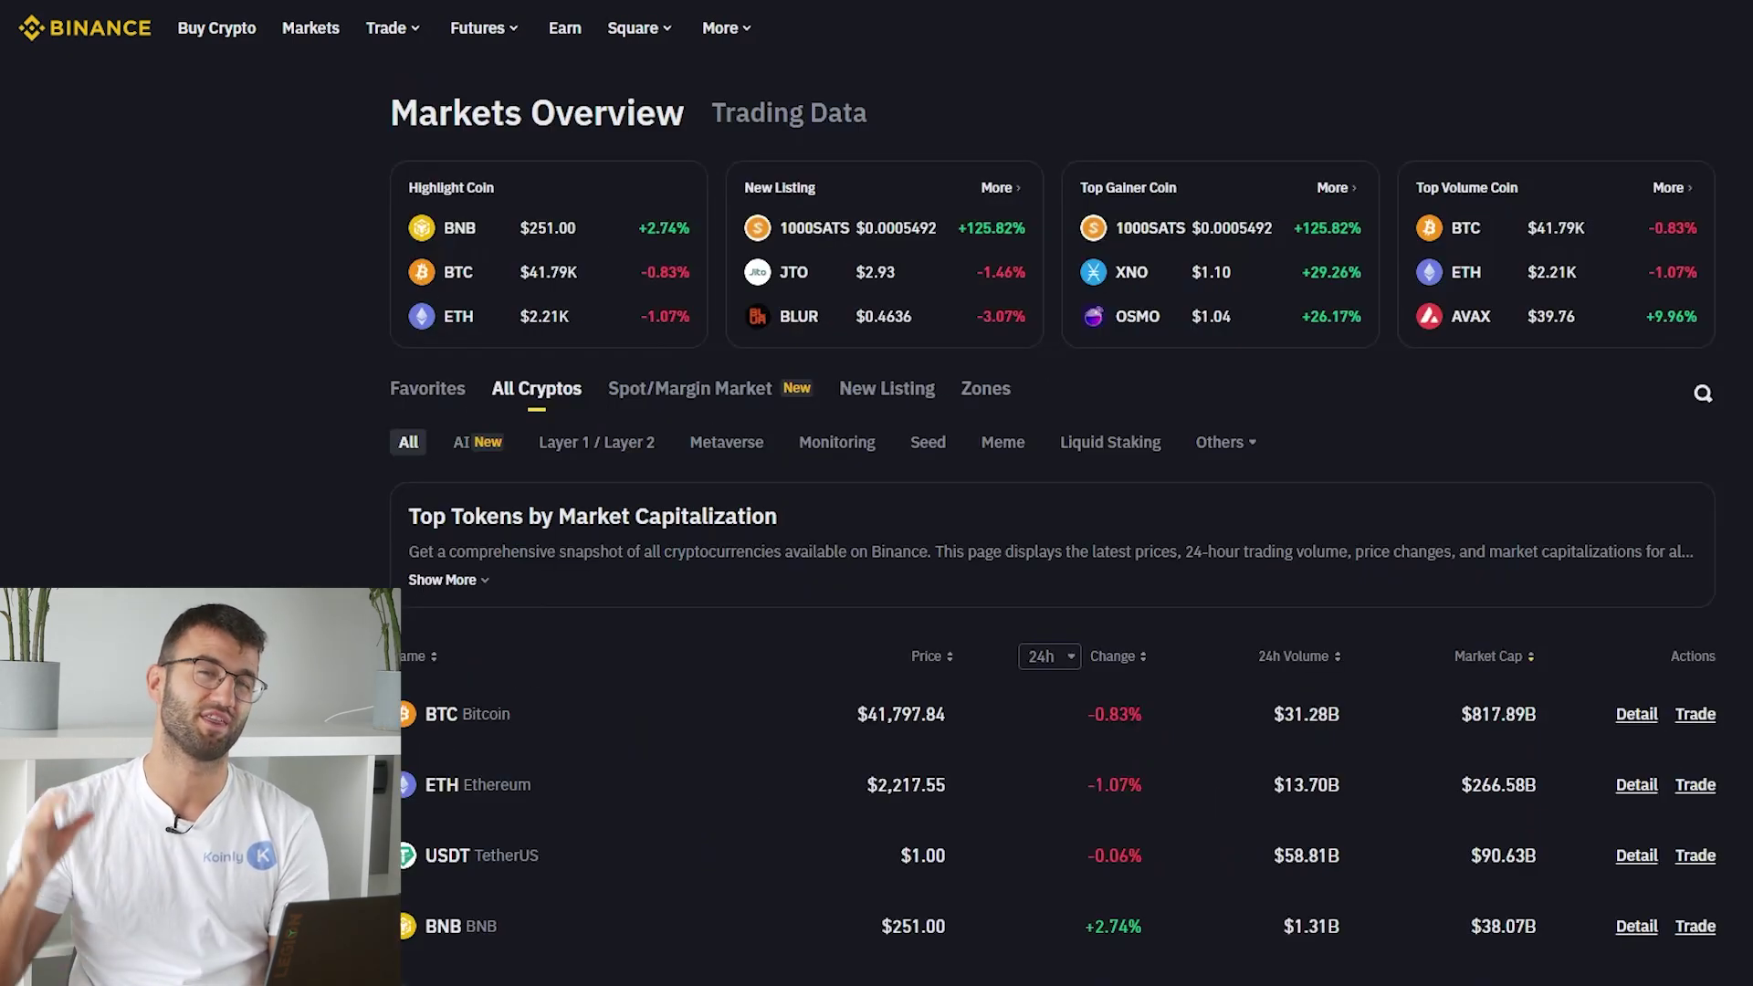
{"action": "scroll", "coordinate": [1050, 493], "scroll_direction": "down", "scroll_amount": 5}
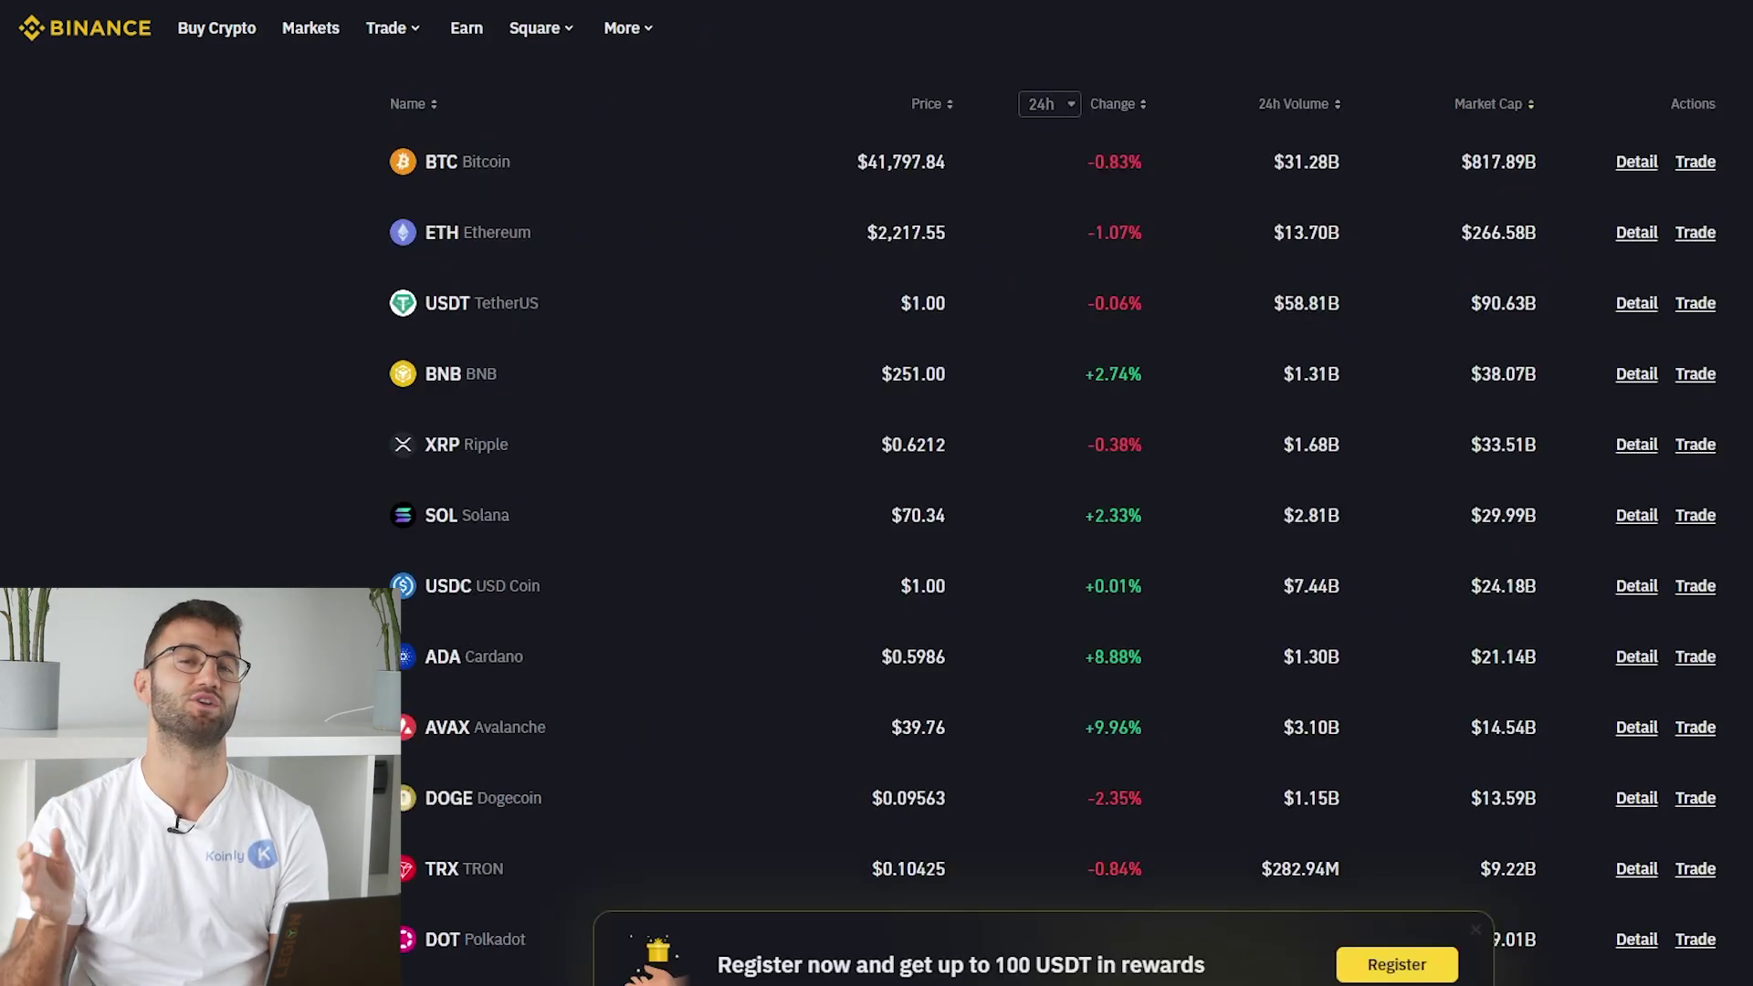
{"action": "scroll", "coordinate": [1050, 493], "scroll_direction": "down", "scroll_amount": 8}
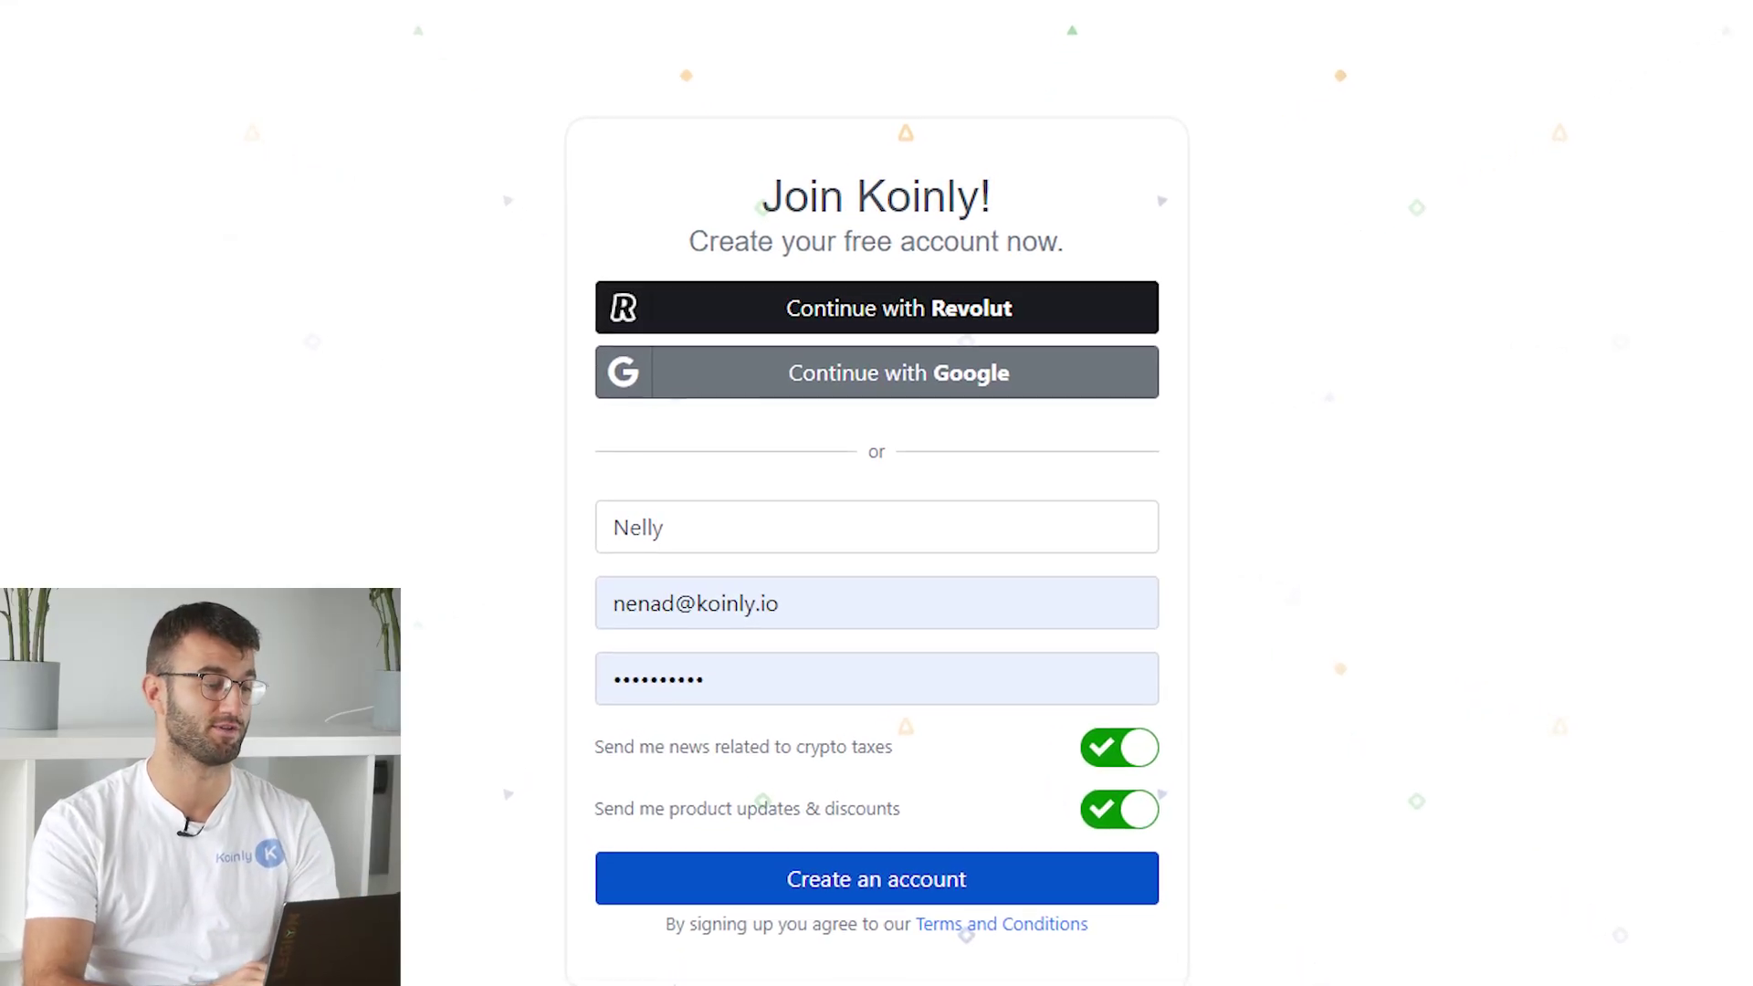
{"action": "right_click", "coordinate": [493, 142]}
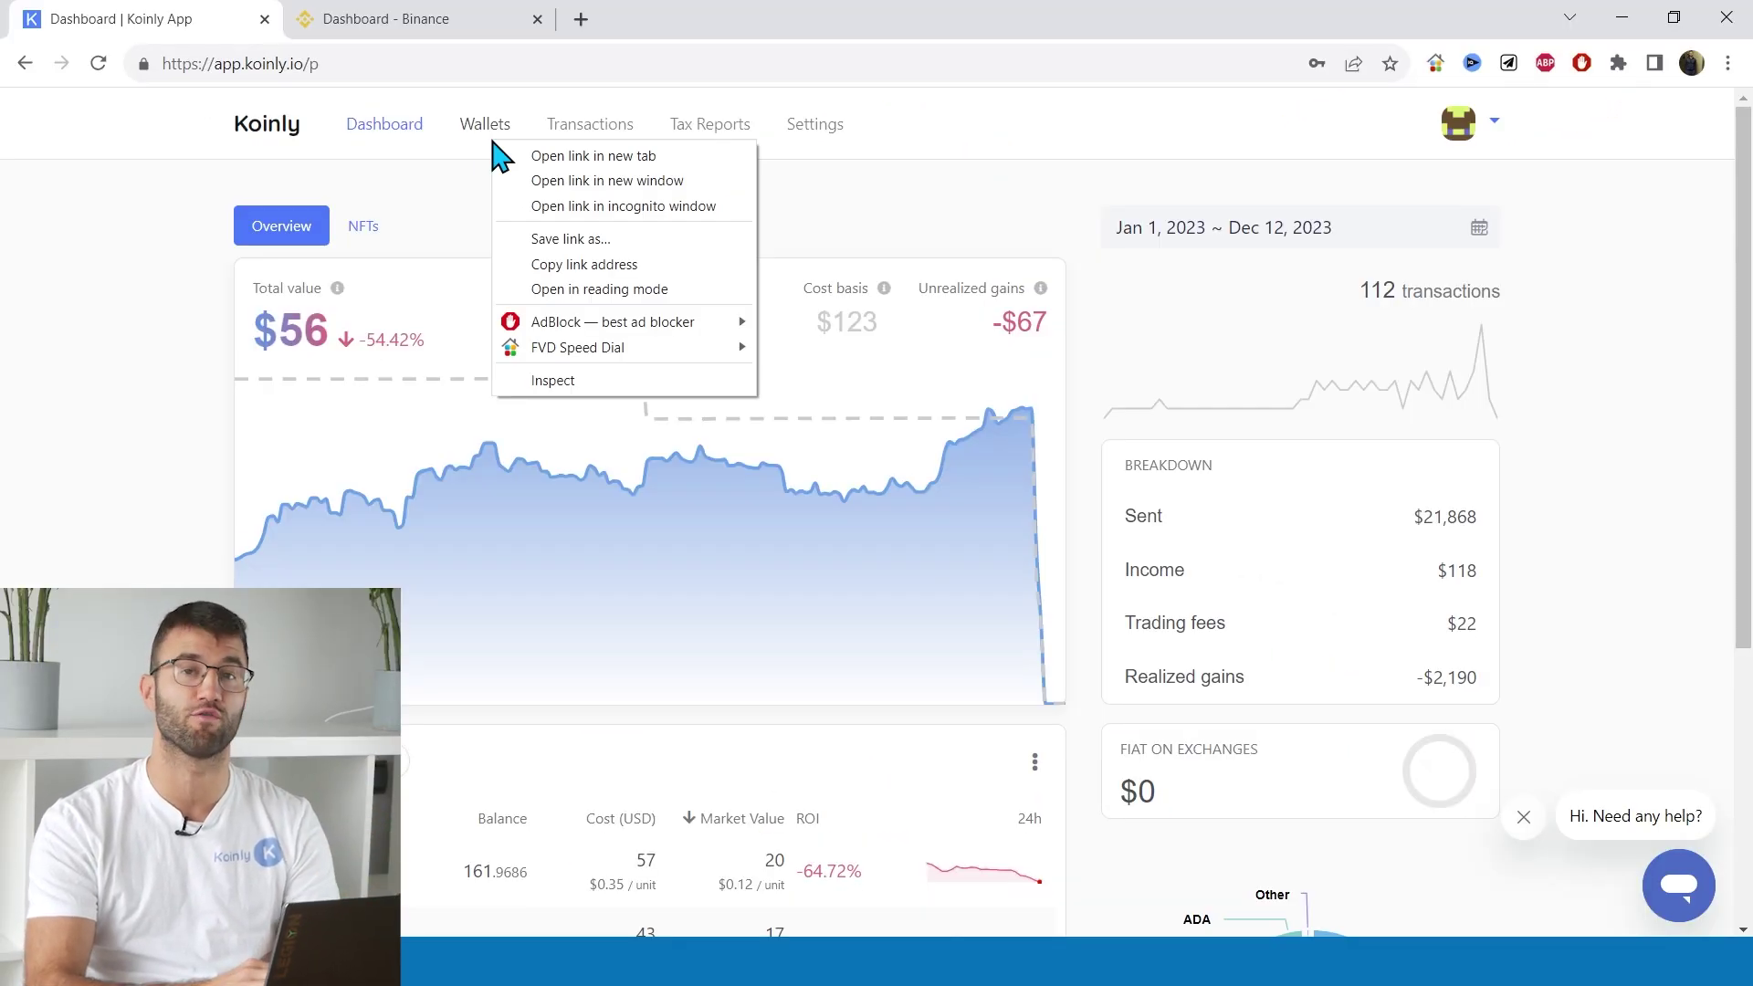
{"action": "left_click", "coordinate": [483, 130]}
{"action": "left_click", "coordinate": [1143, 239]}
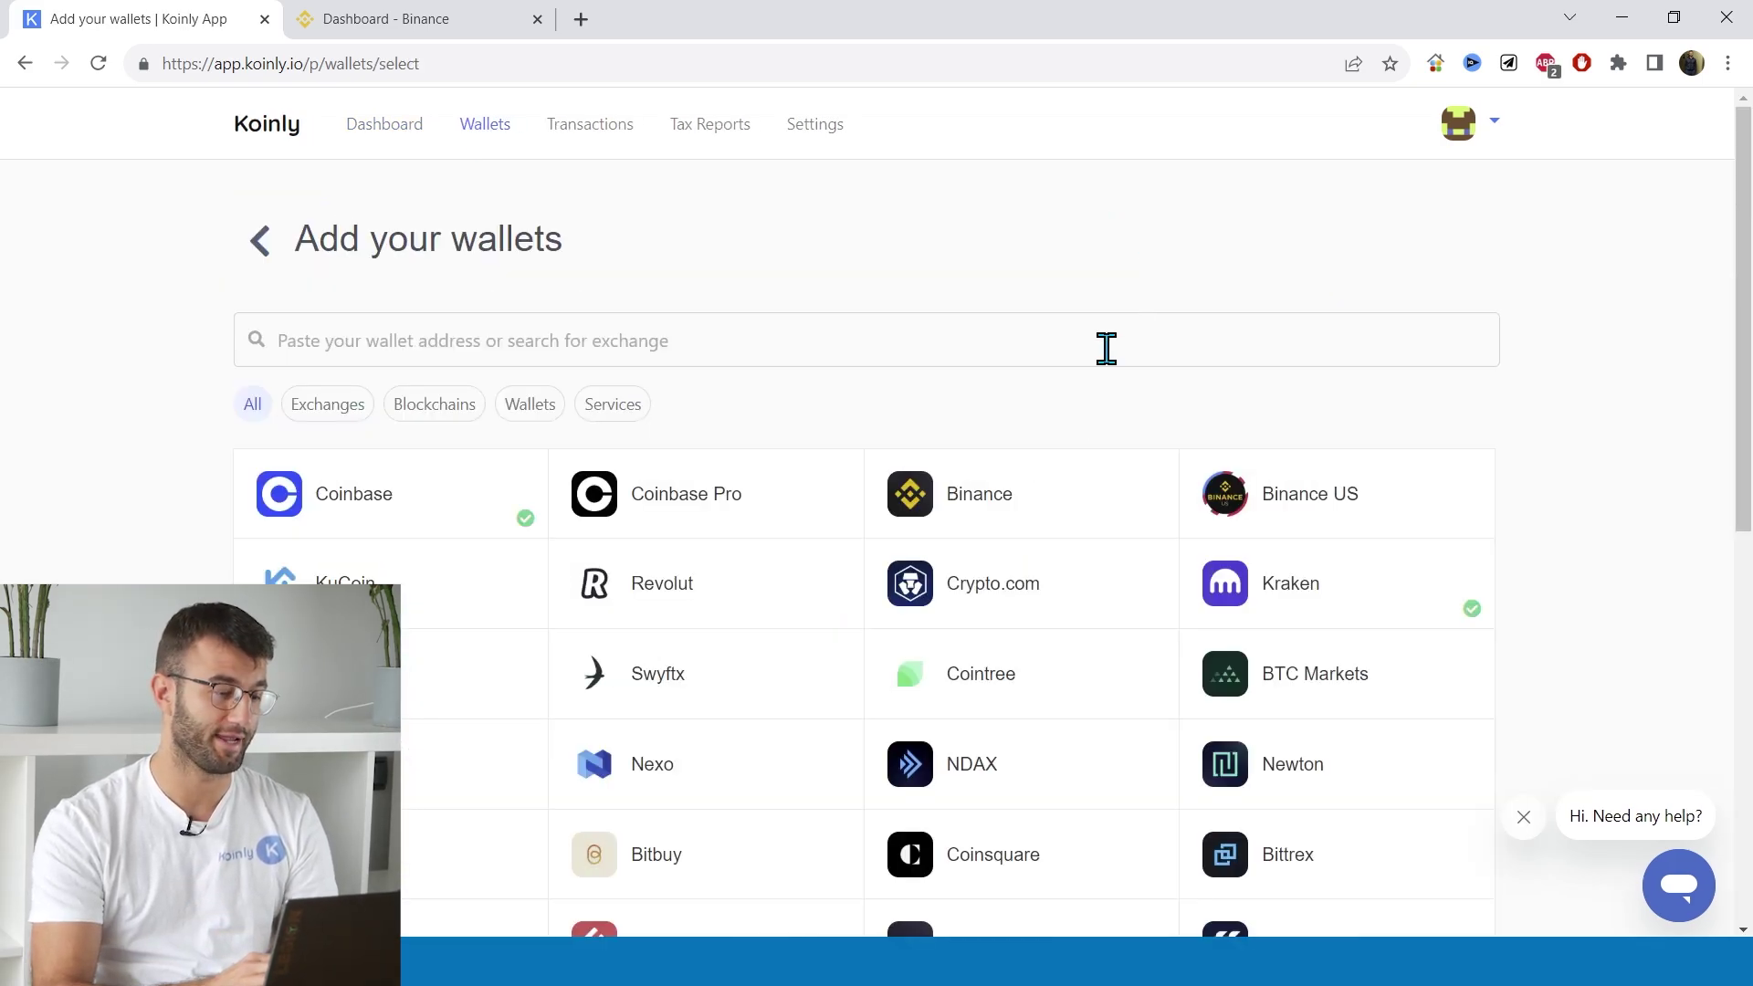
{"action": "left_click", "coordinate": [1034, 495]}
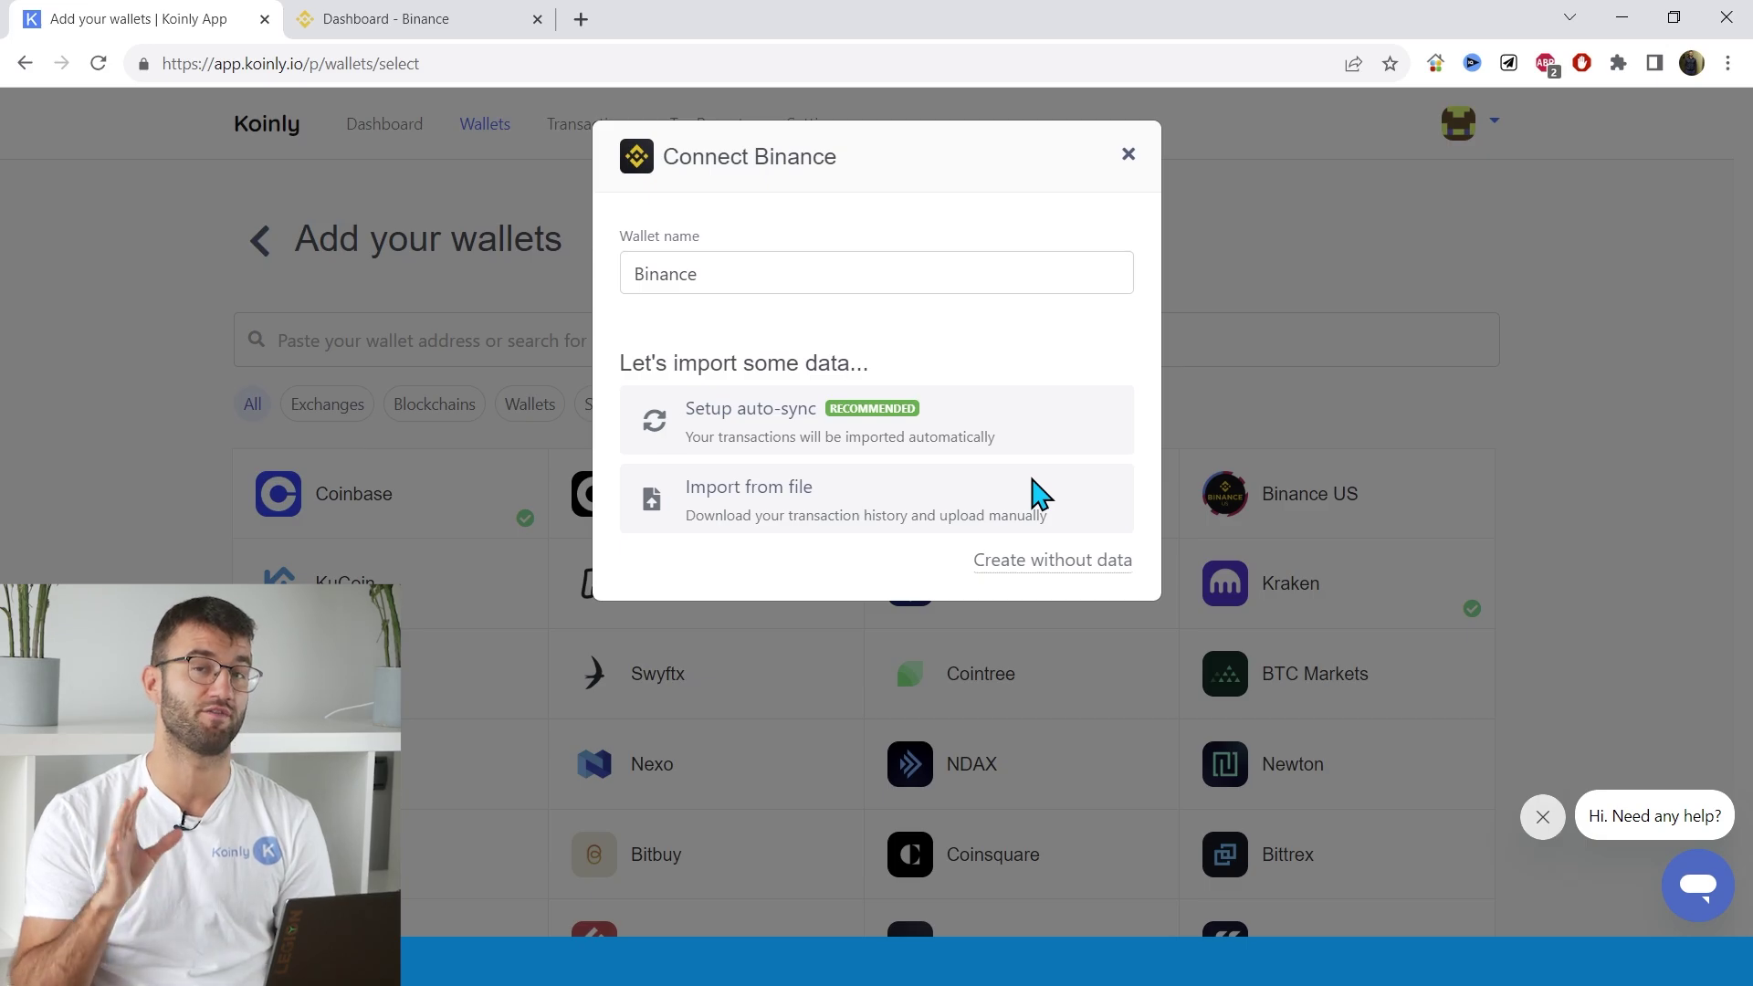
{"action": "left_click", "coordinate": [888, 442]}
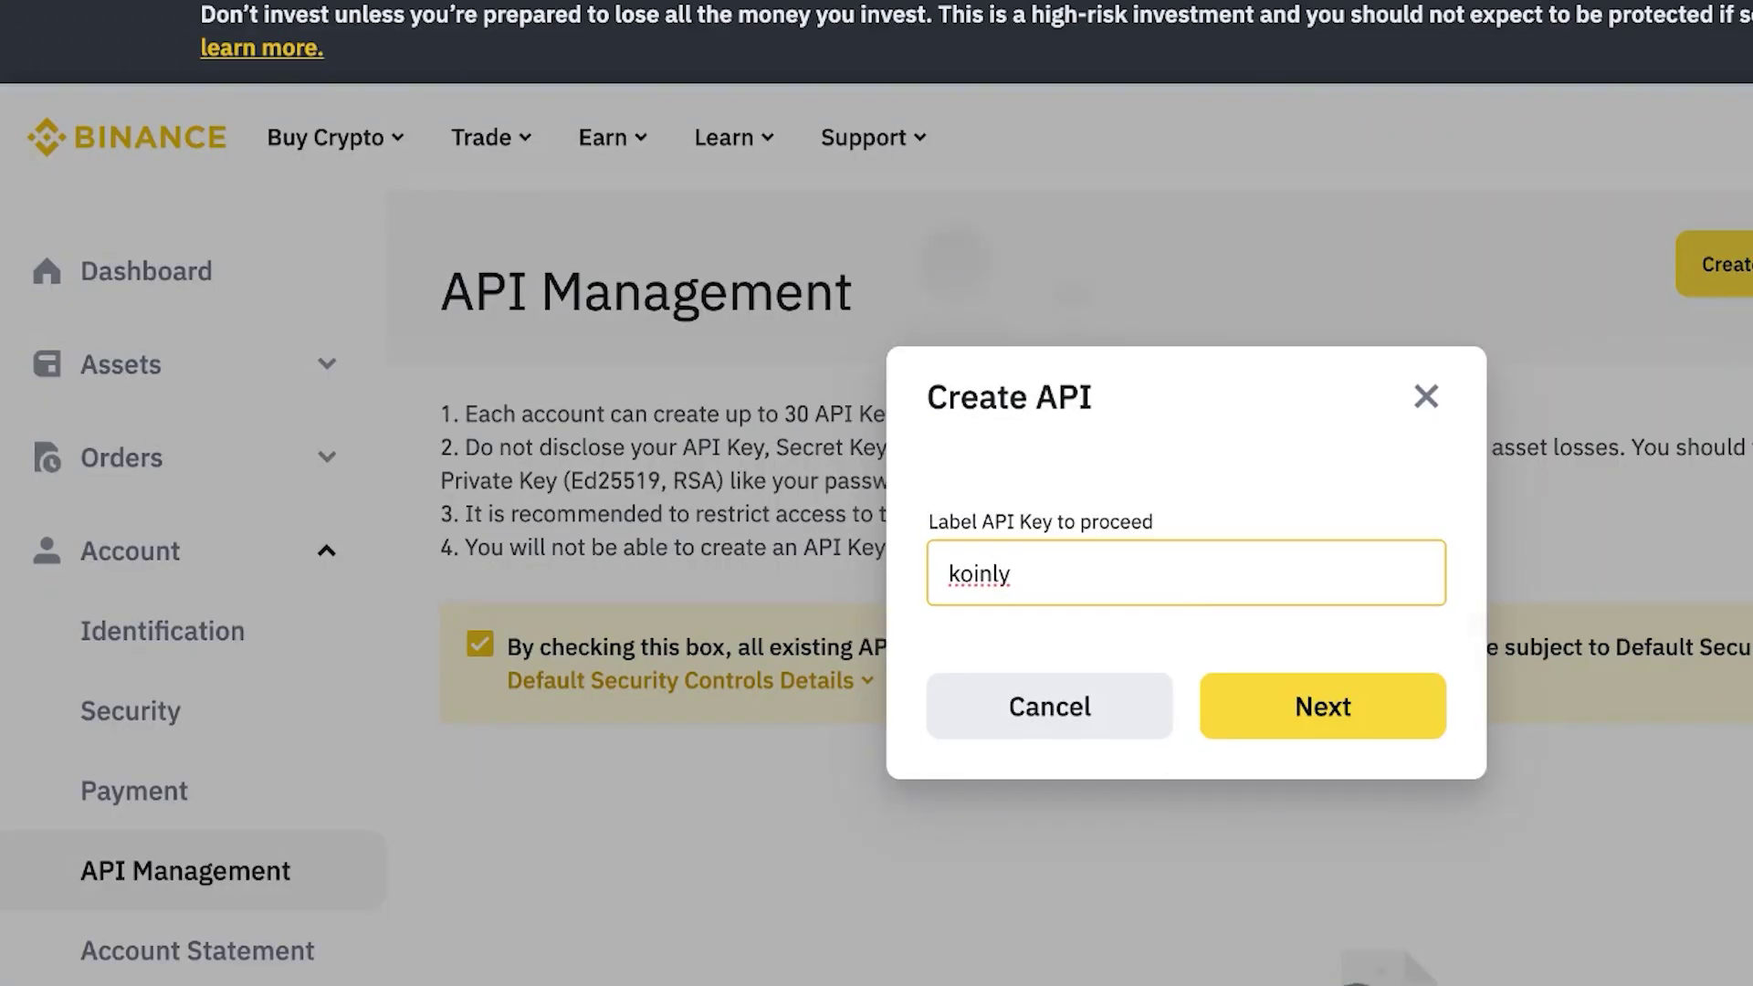
Create a read-only Tax Report API key and select the generated API and secret keys.
{"action": "type", "text": "e"}
{"action": "left_click", "coordinate": [1330, 721]}
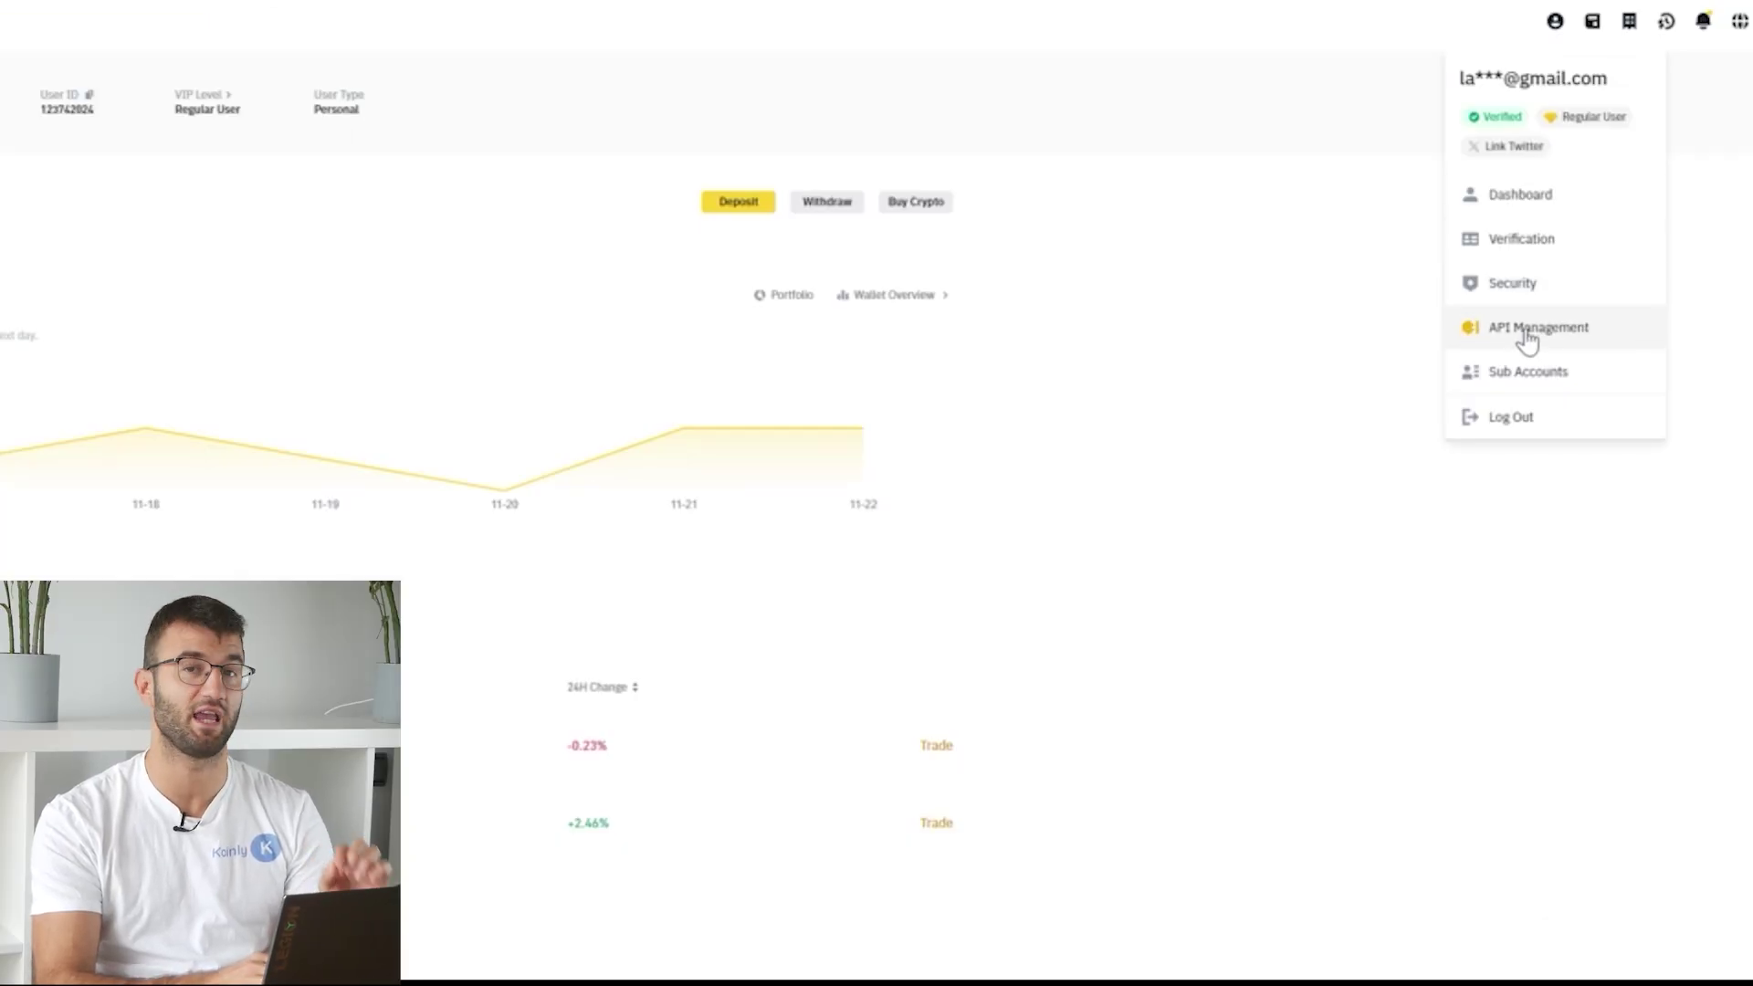
{"action": "left_click", "coordinate": [1528, 338]}
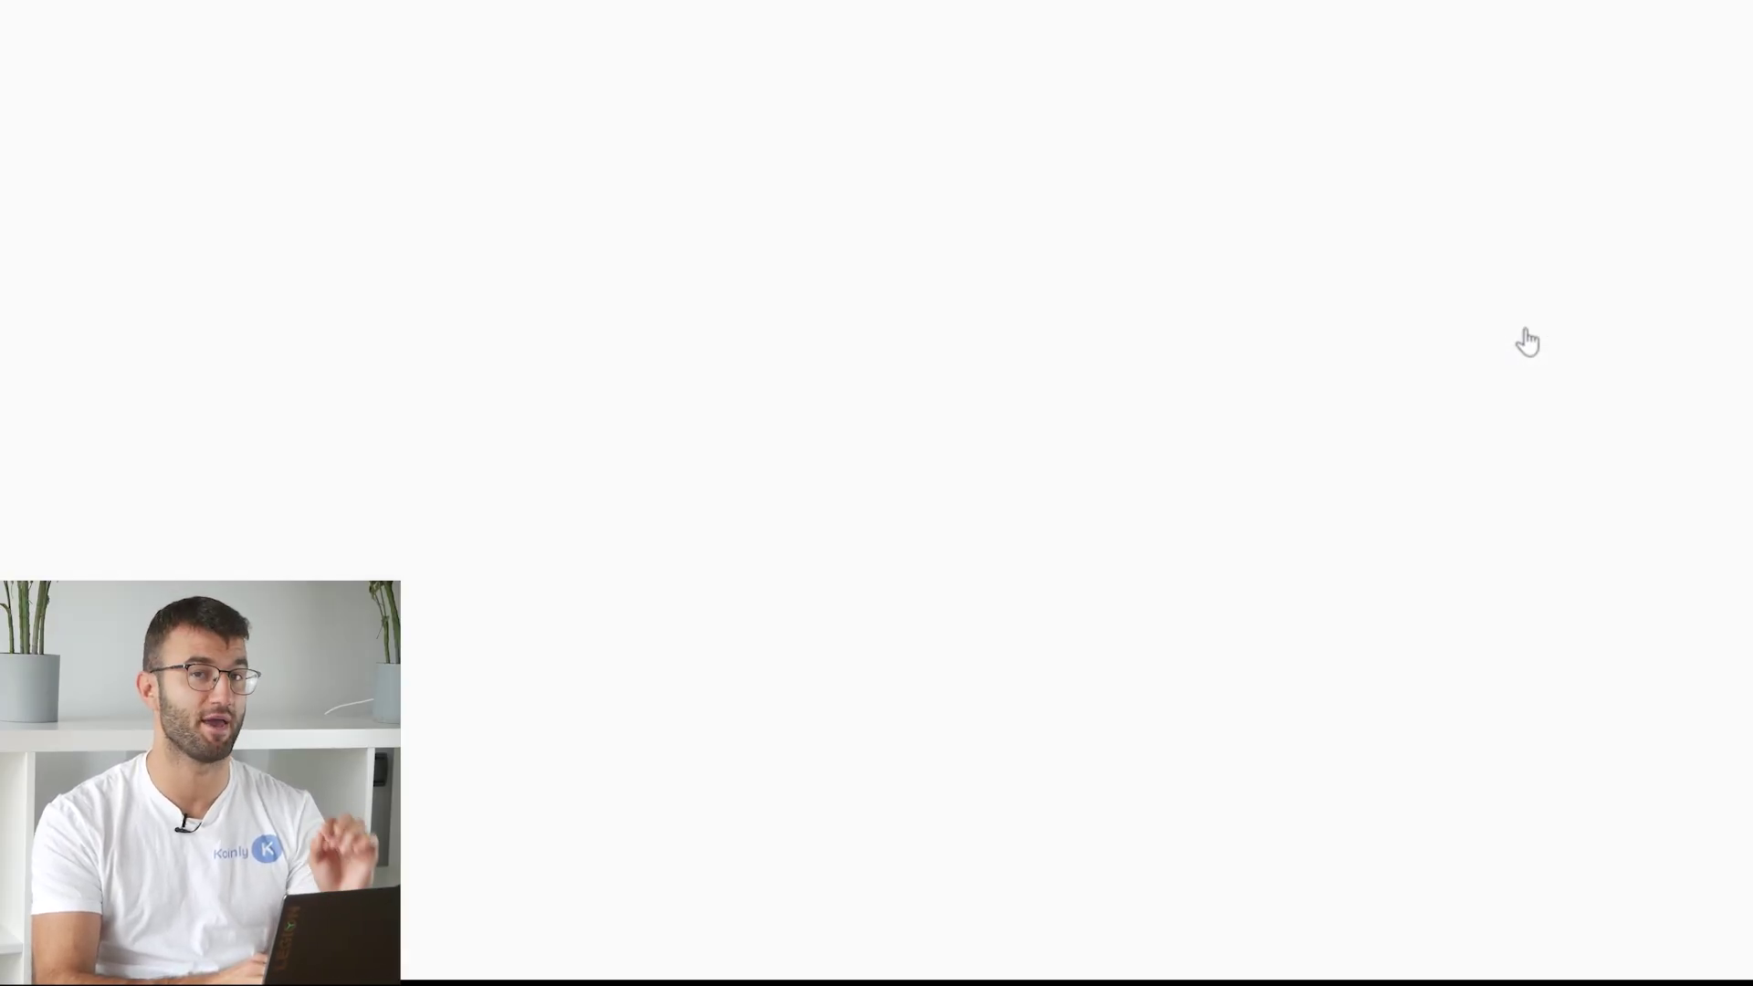
{"action": "mouse_move", "coordinate": [1565, 105]}
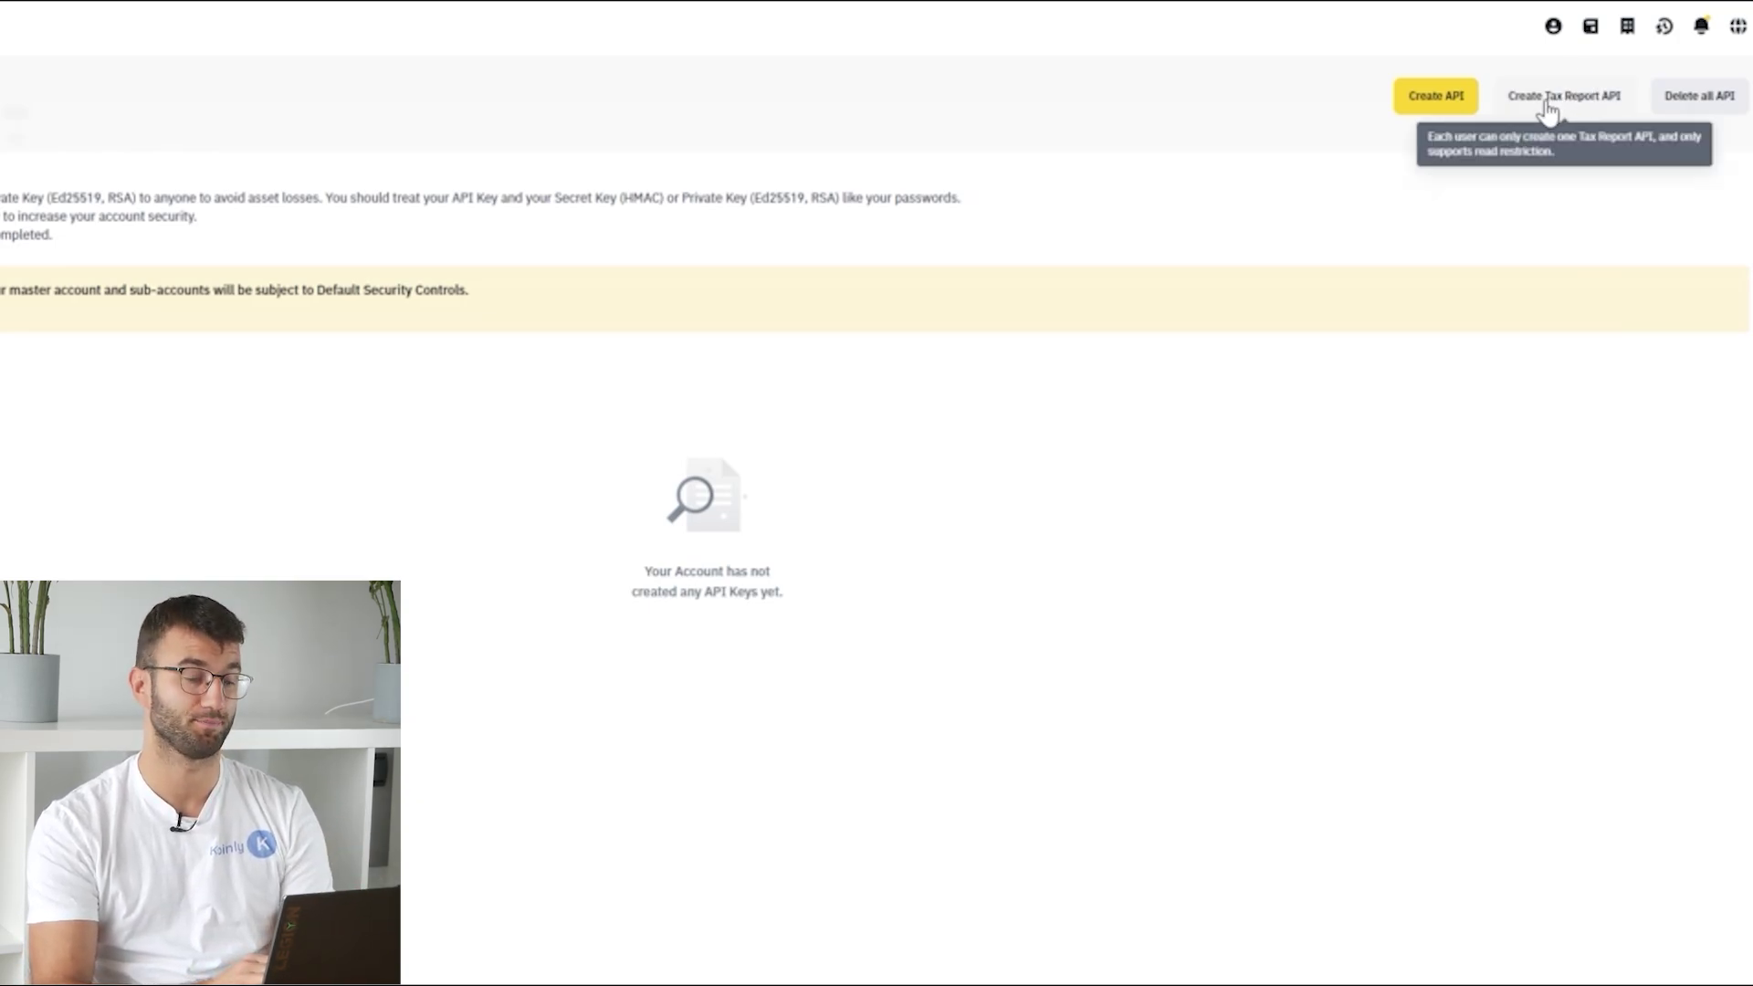
{"action": "left_click", "coordinate": [1549, 107]}
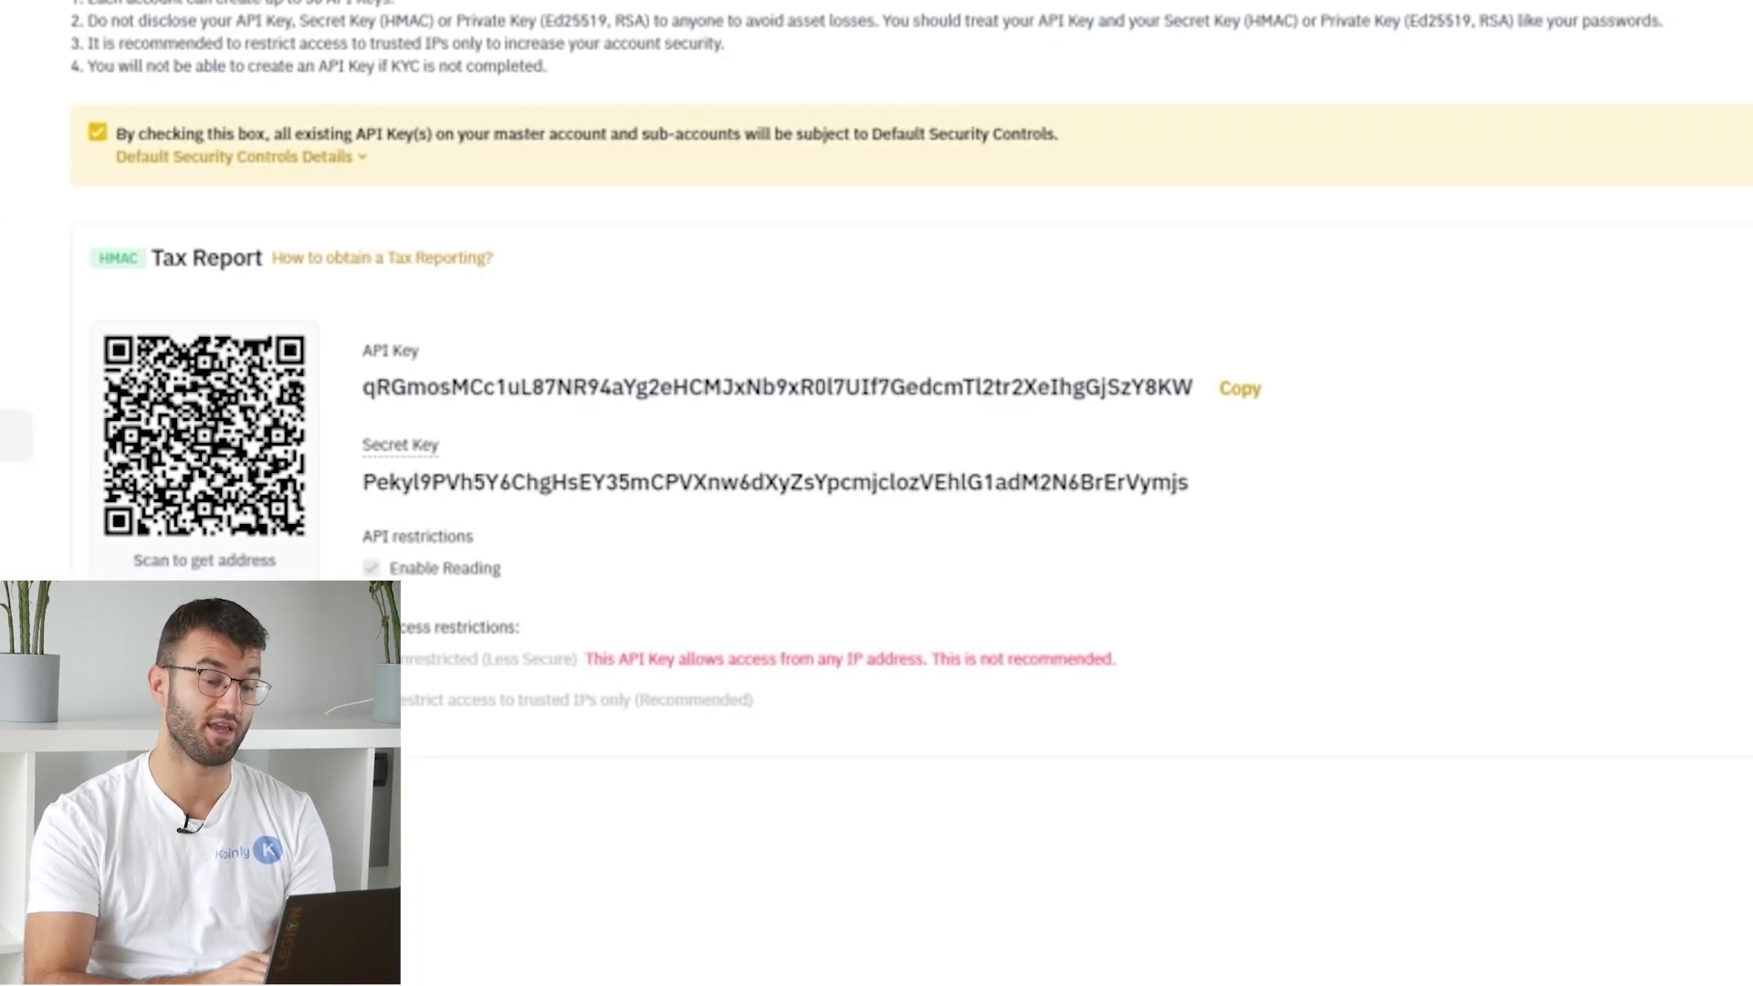
{"action": "left_click_drag", "start_coordinate": [1188, 482], "coordinate": [356, 475]}
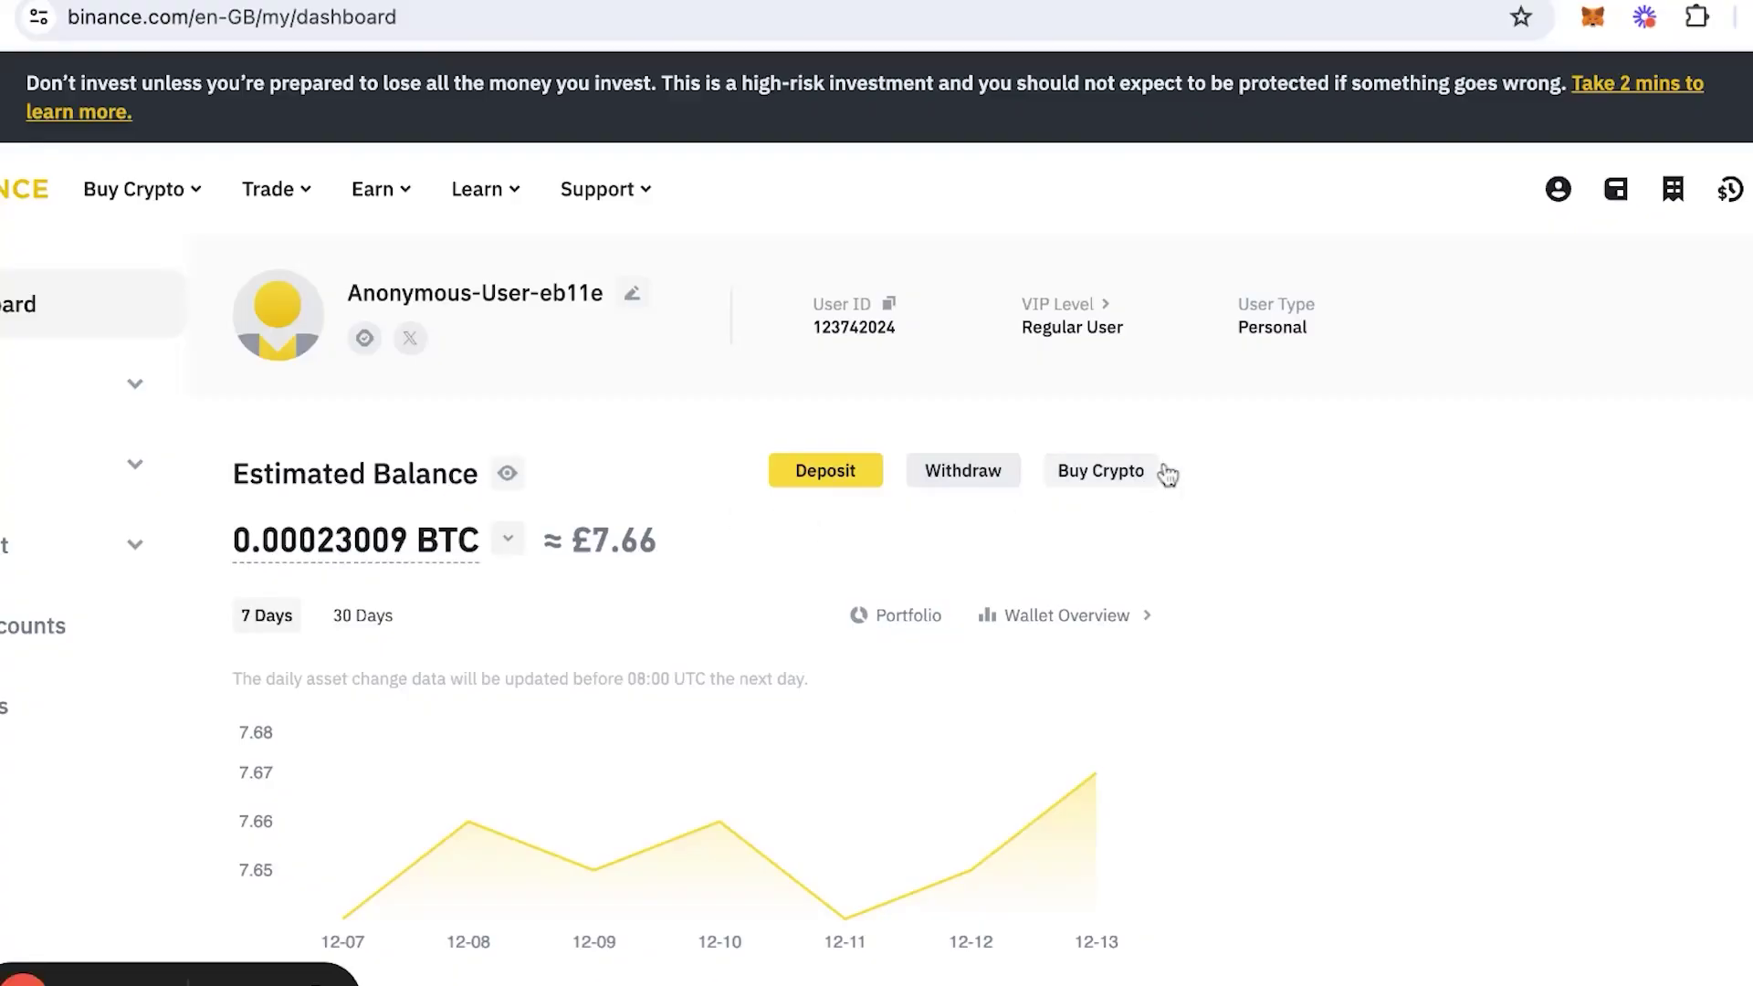
Create a labelled system-generated API key and choose passkey verification.
{"action": "mouse_move", "coordinate": [1552, 199]}
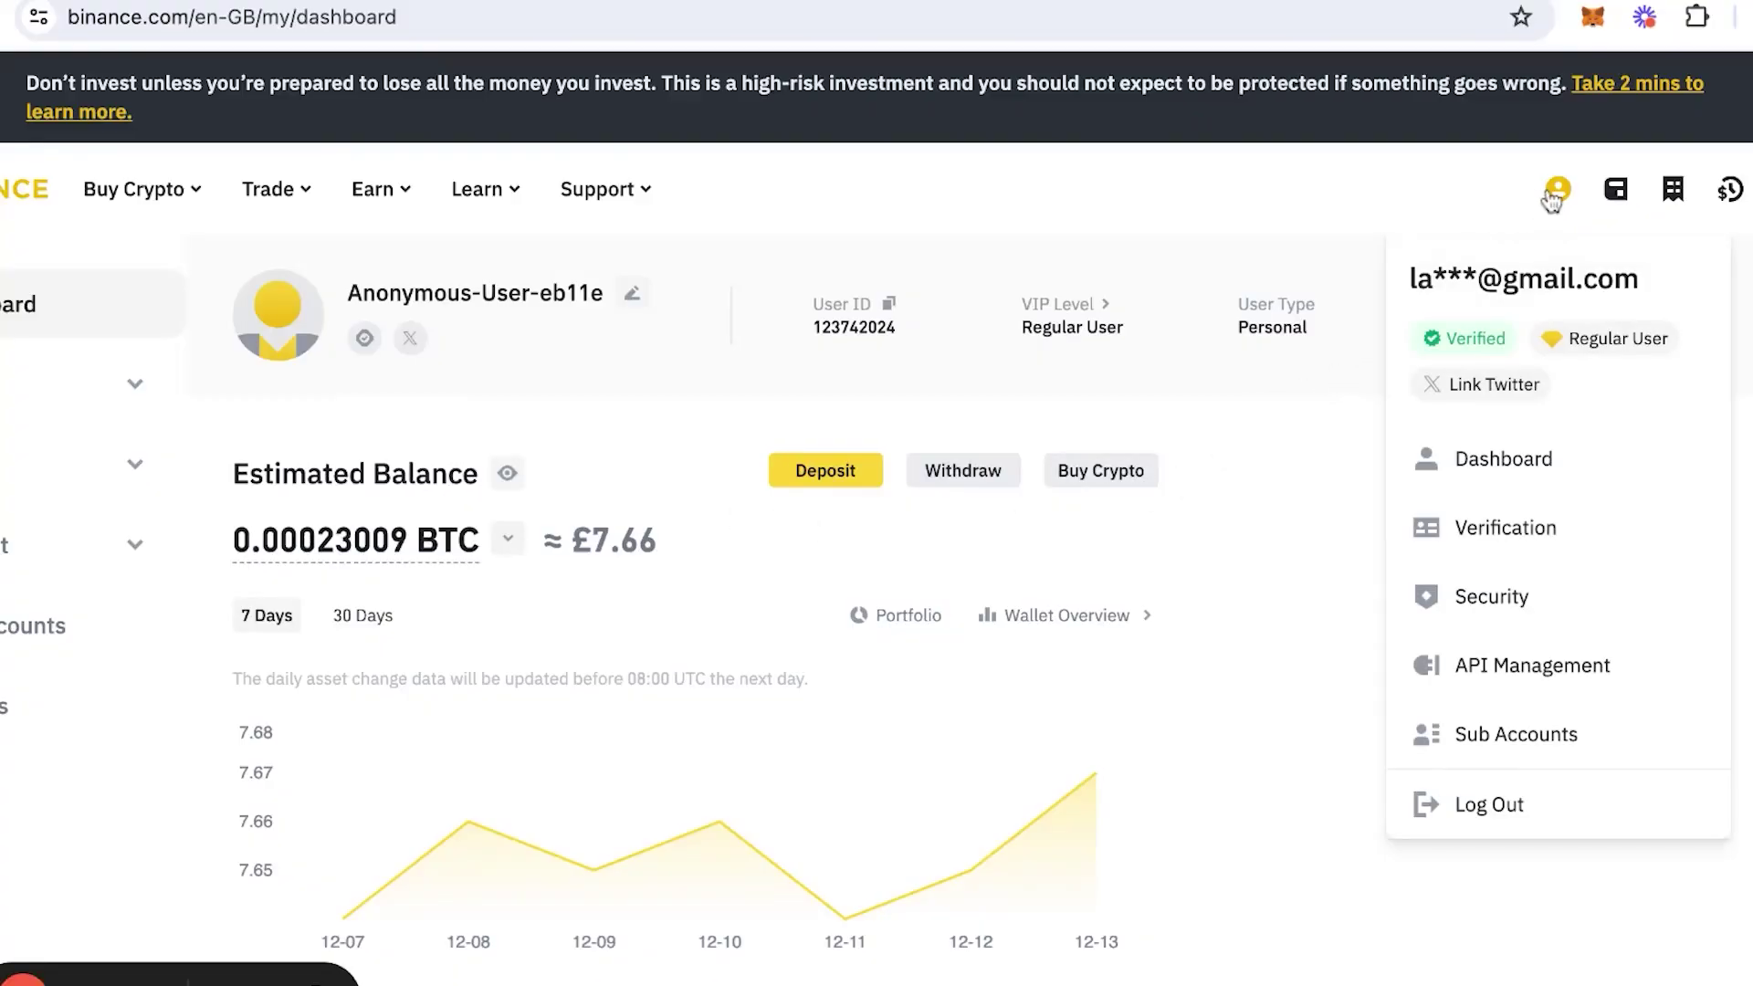
{"action": "left_click", "coordinate": [1525, 675]}
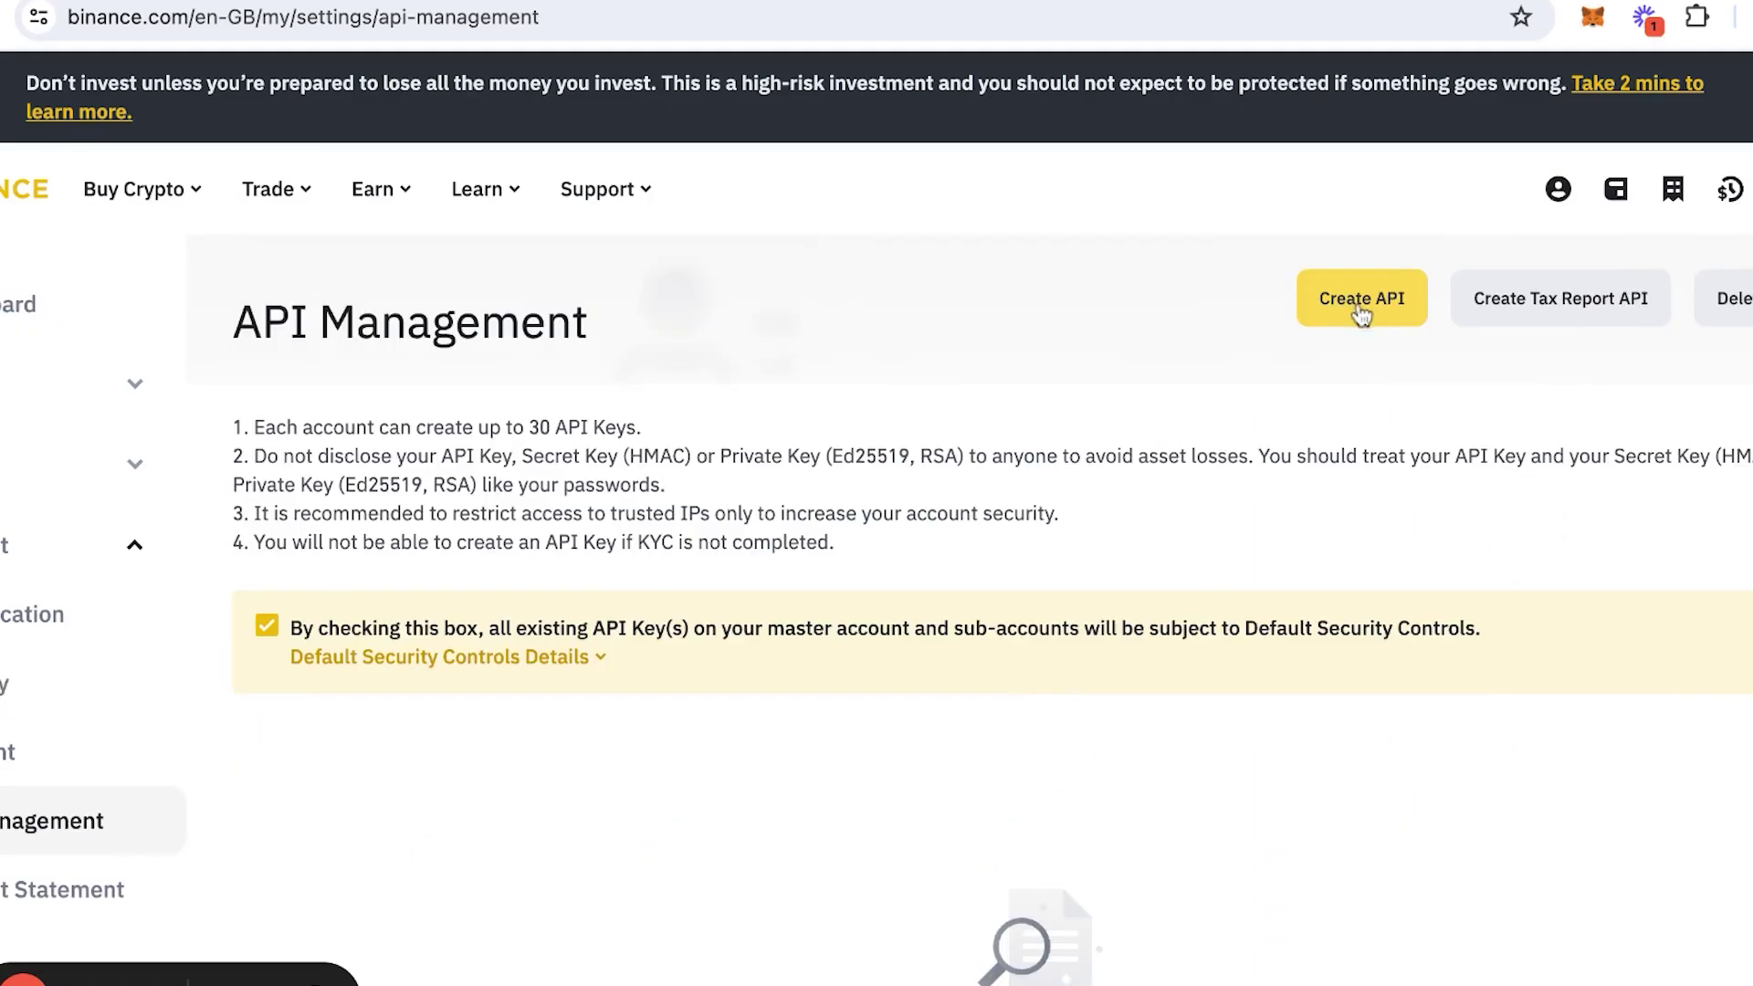
{"action": "left_click", "coordinate": [1360, 301]}
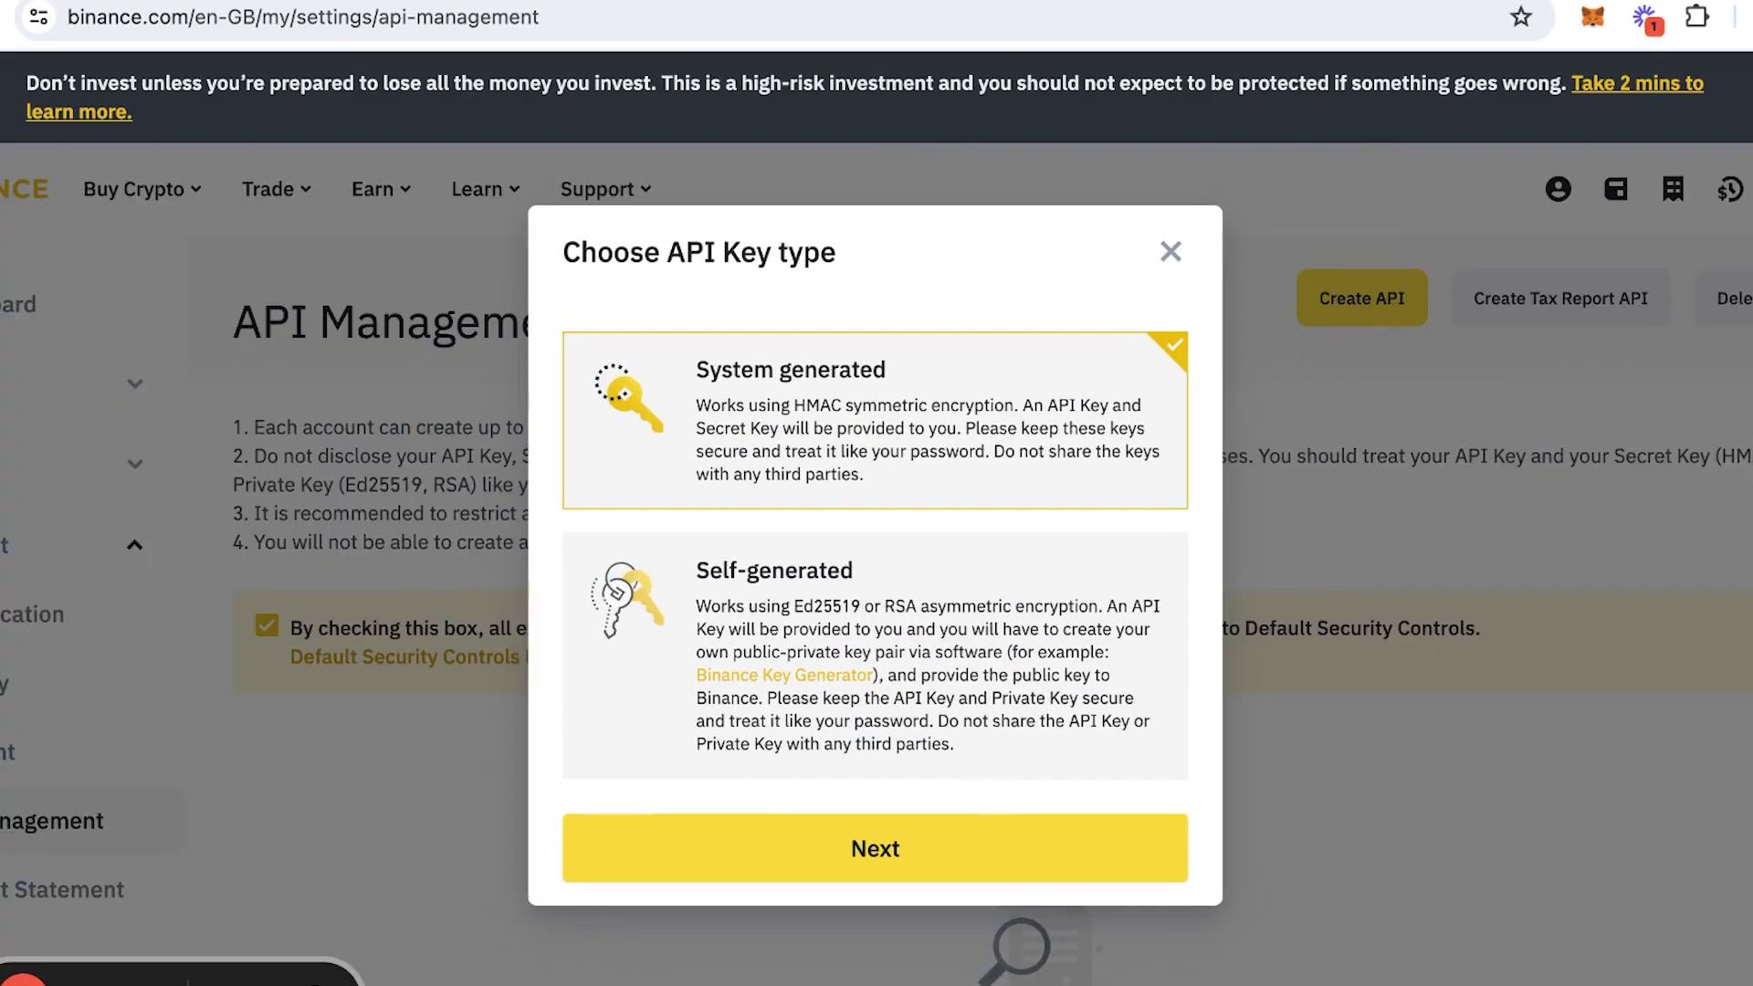
{"action": "left_click", "coordinate": [897, 849]}
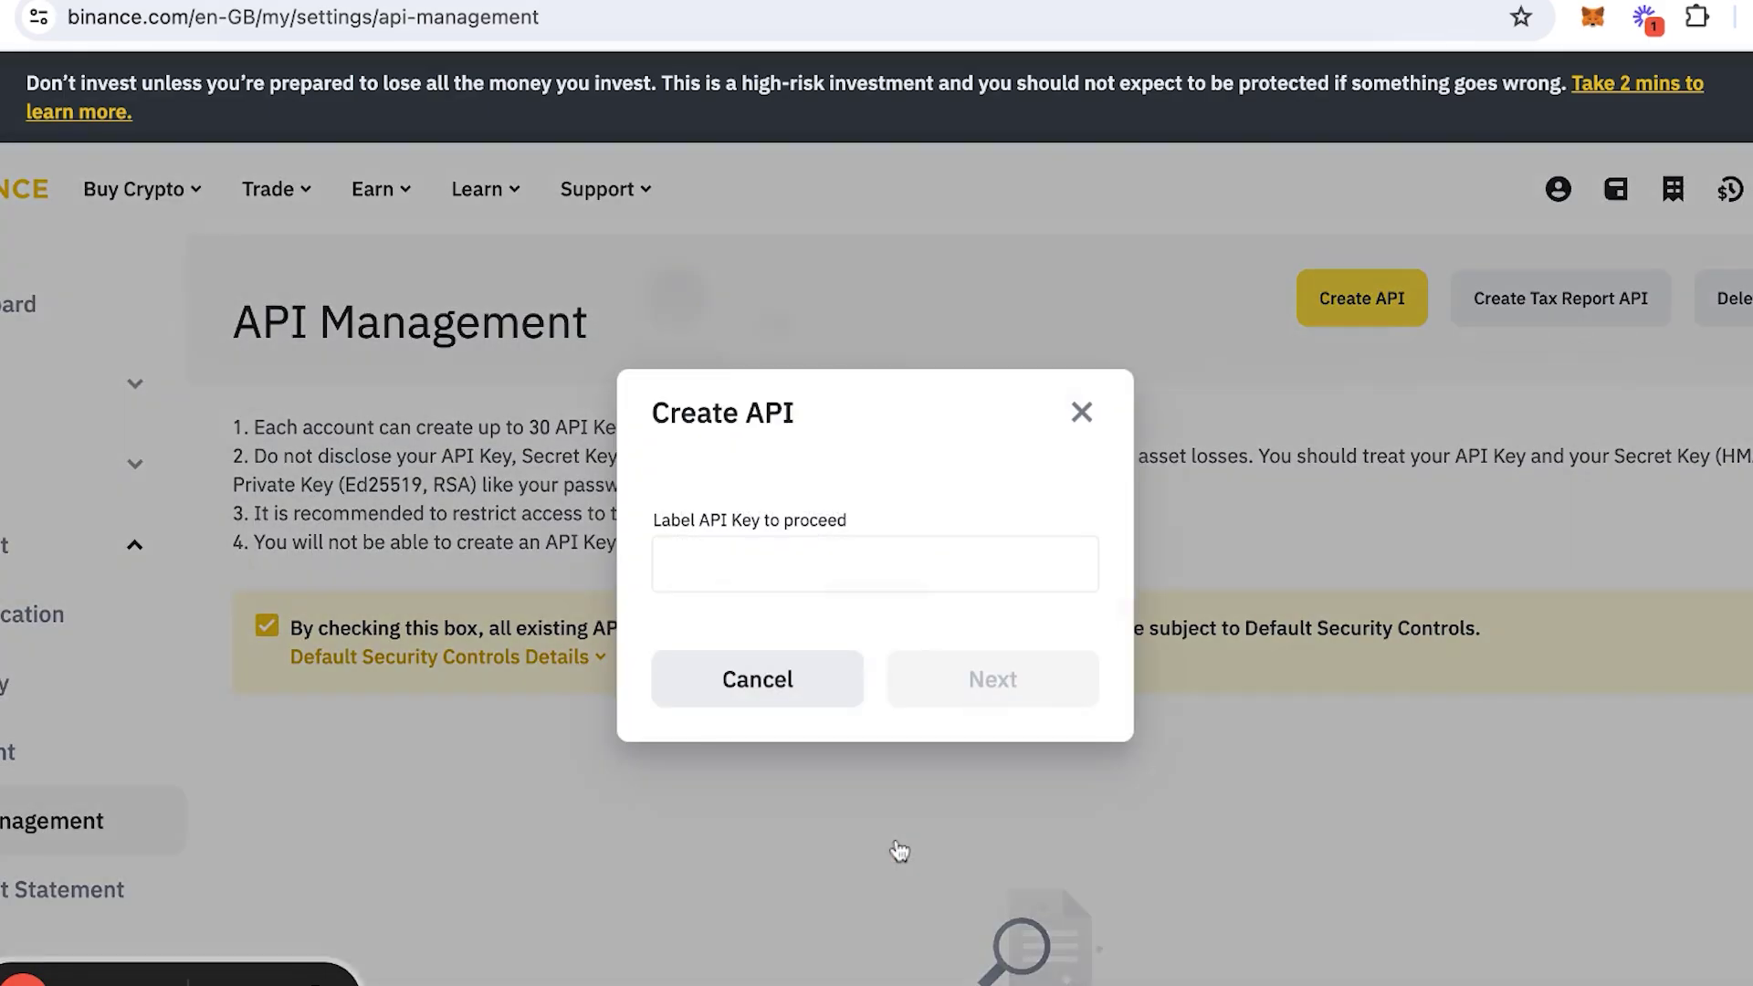
{"action": "left_click", "coordinate": [858, 575]}
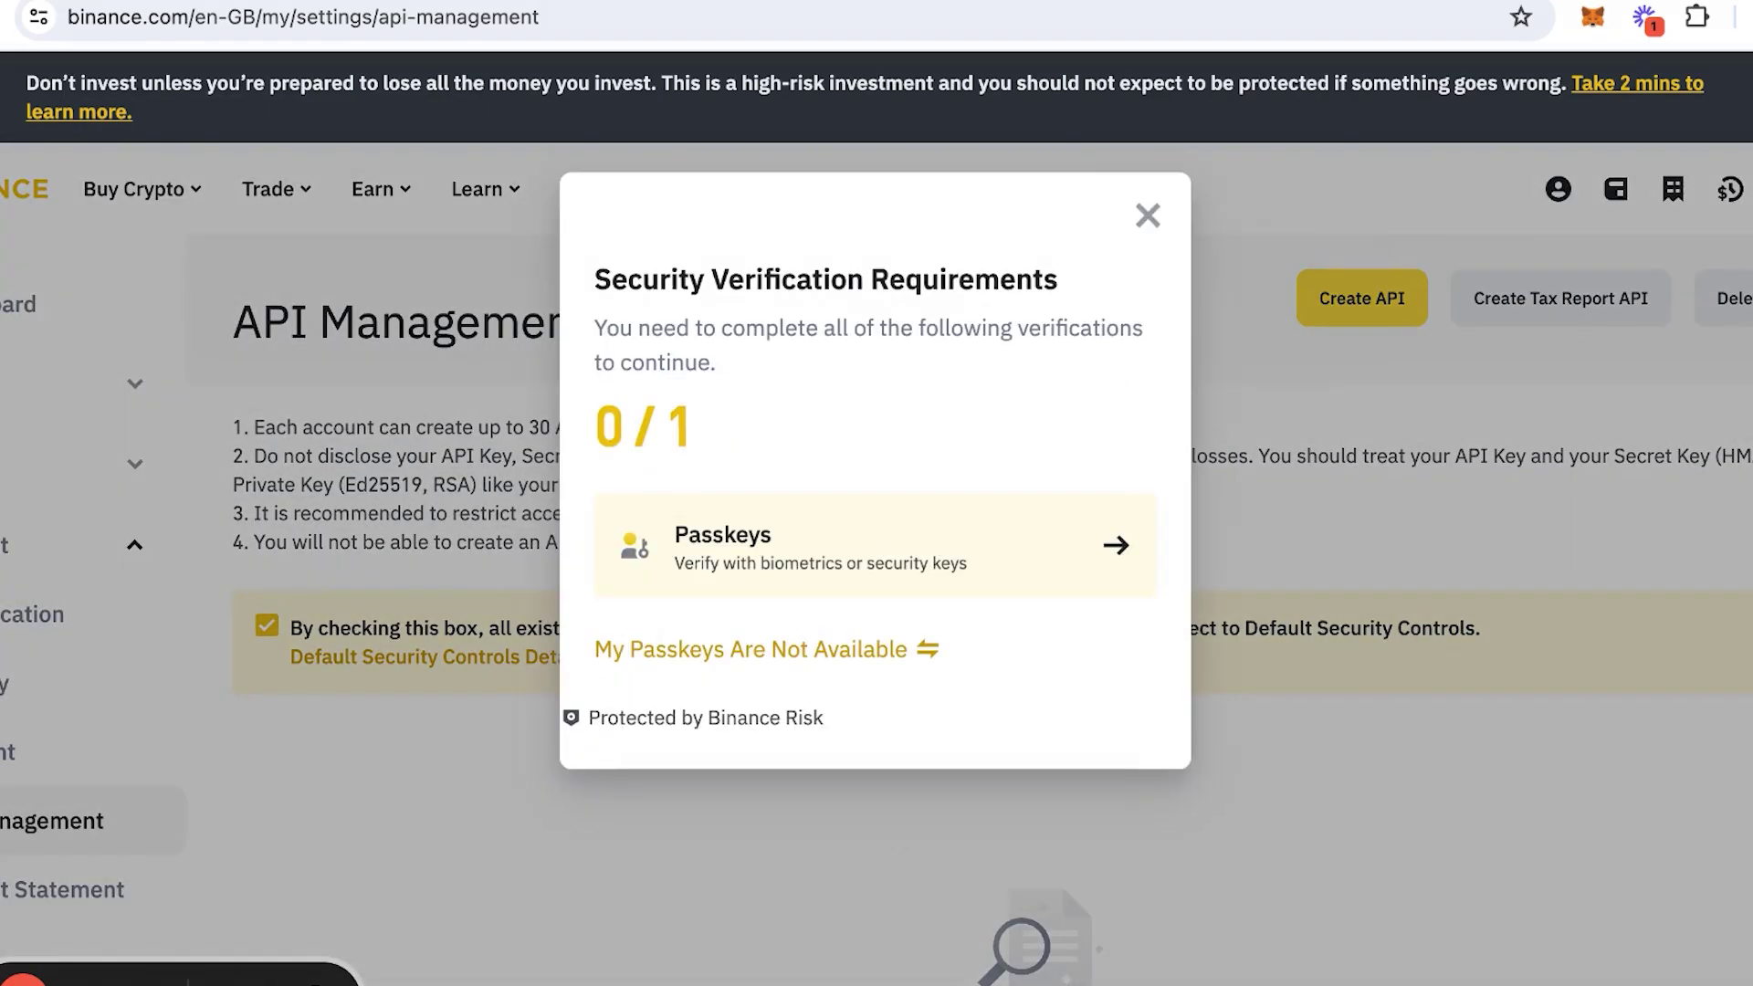
{"action": "left_click", "coordinate": [1064, 546]}
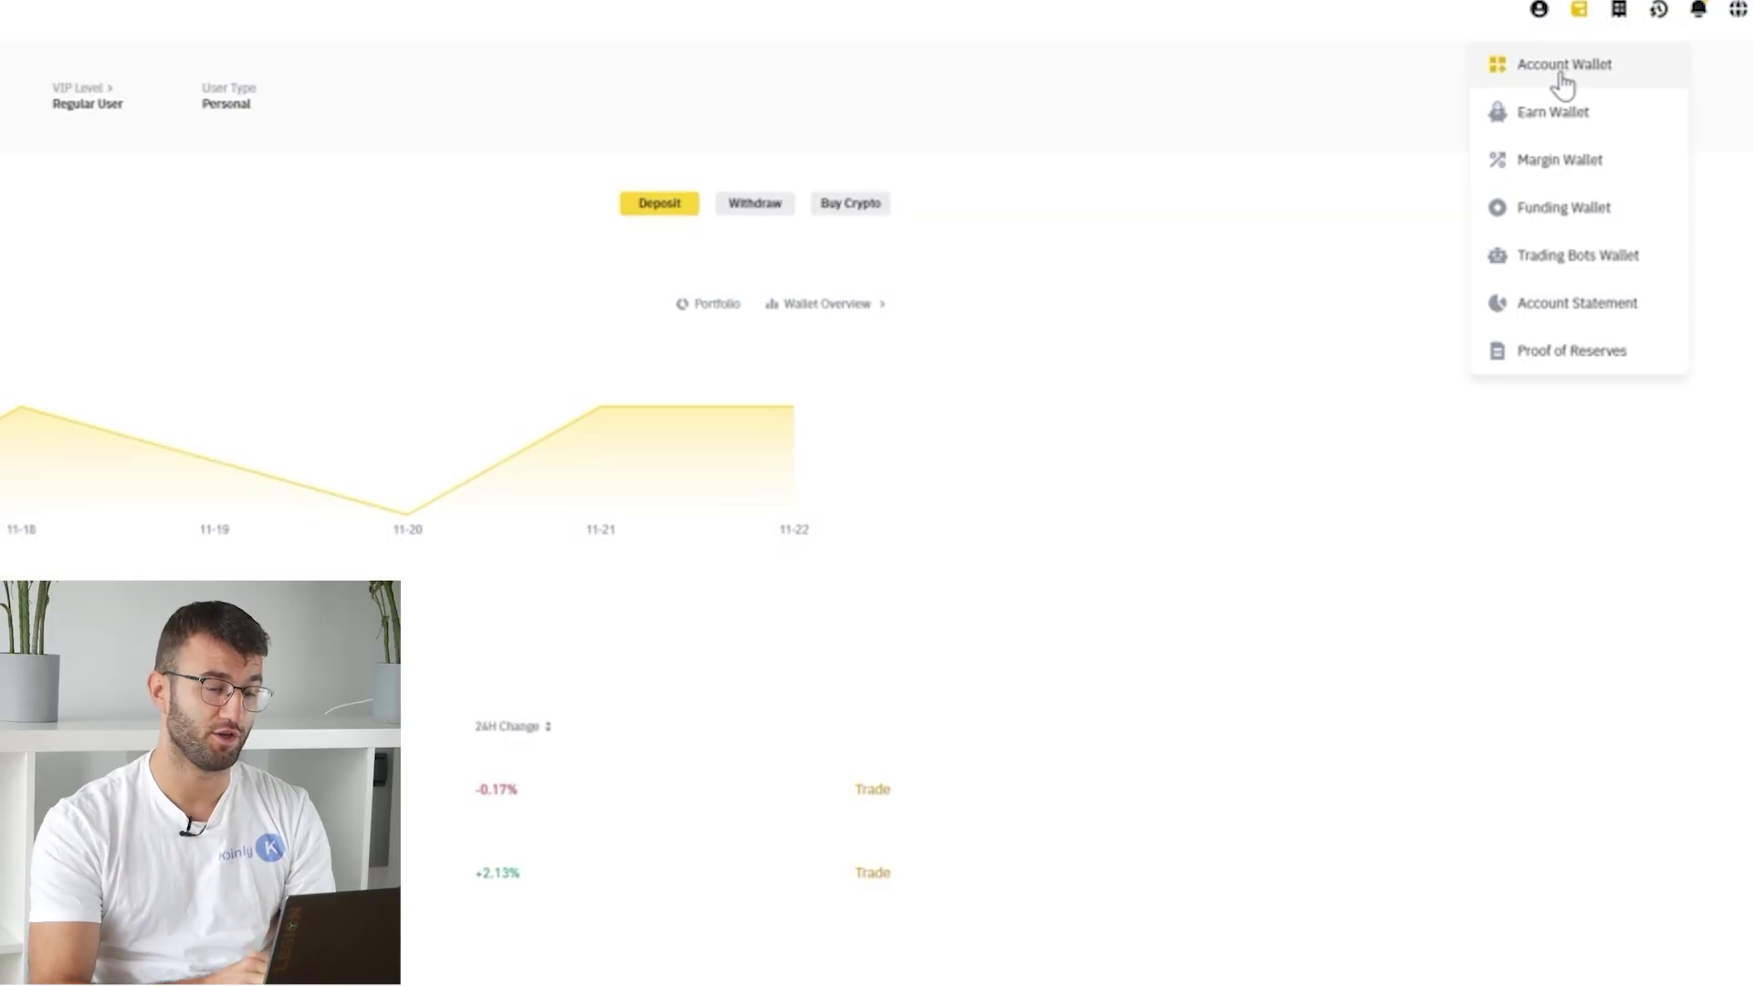
Open the wallet's Transaction History and set the export time range to Customized.
{"action": "left_click", "coordinate": [1561, 73]}
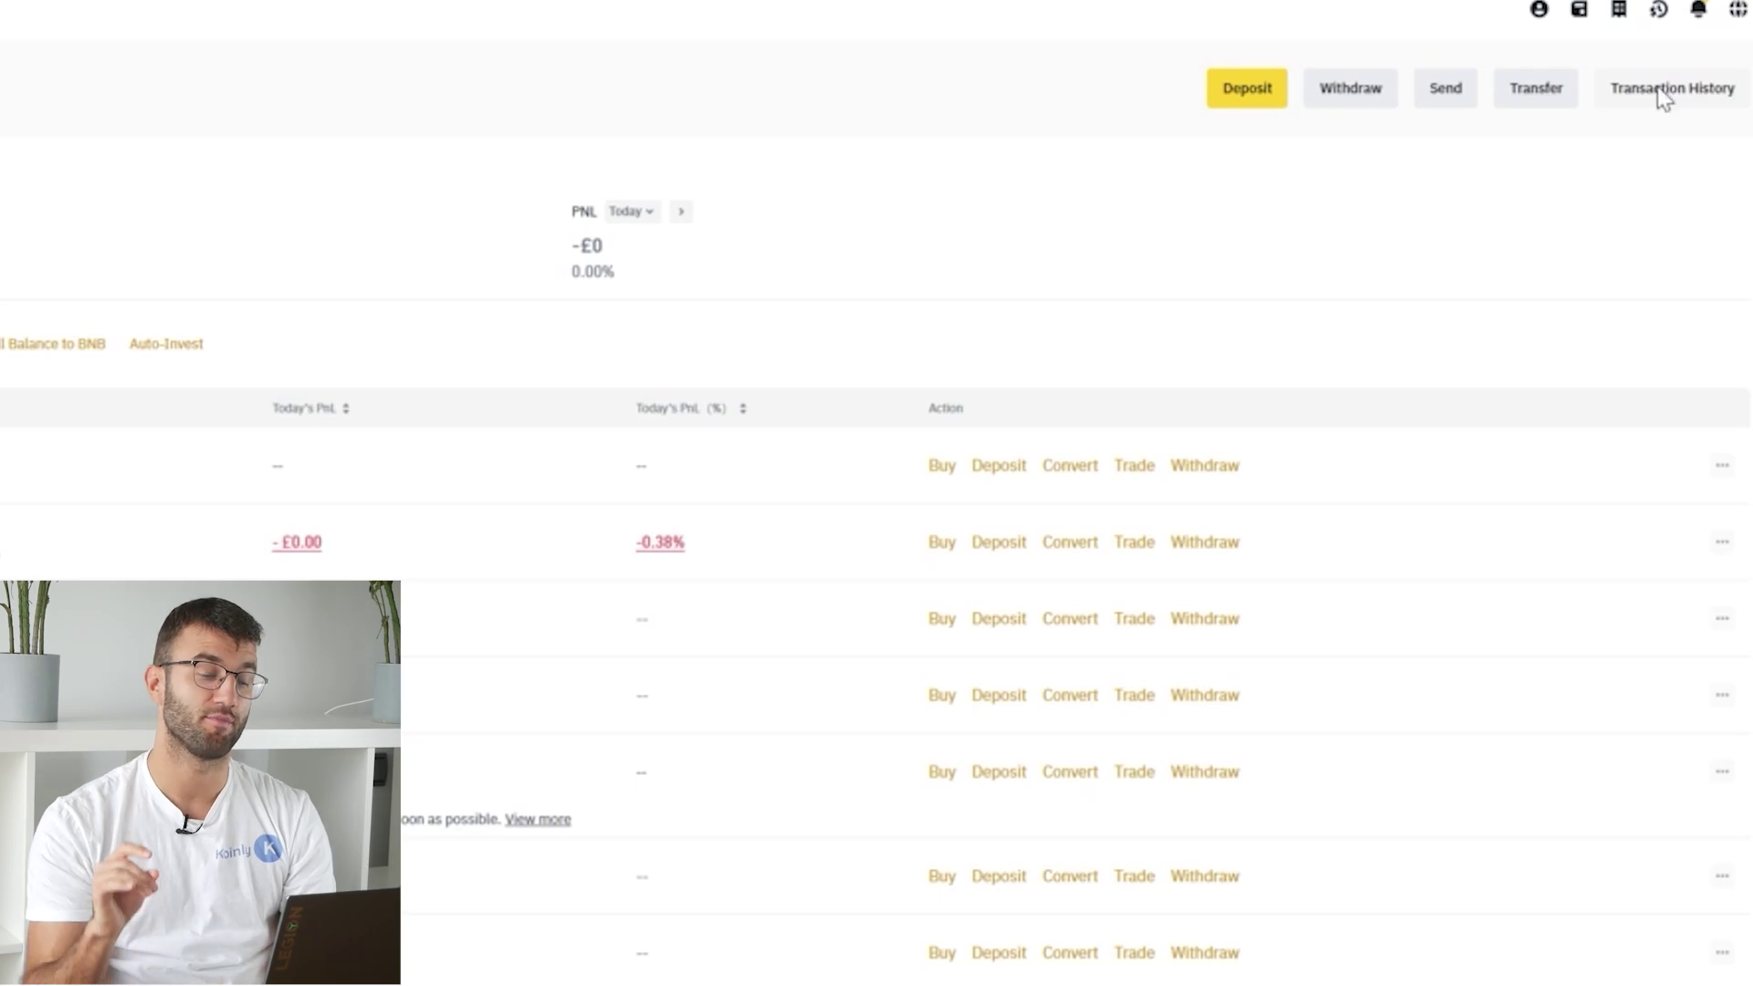
{"action": "left_click", "coordinate": [1662, 91]}
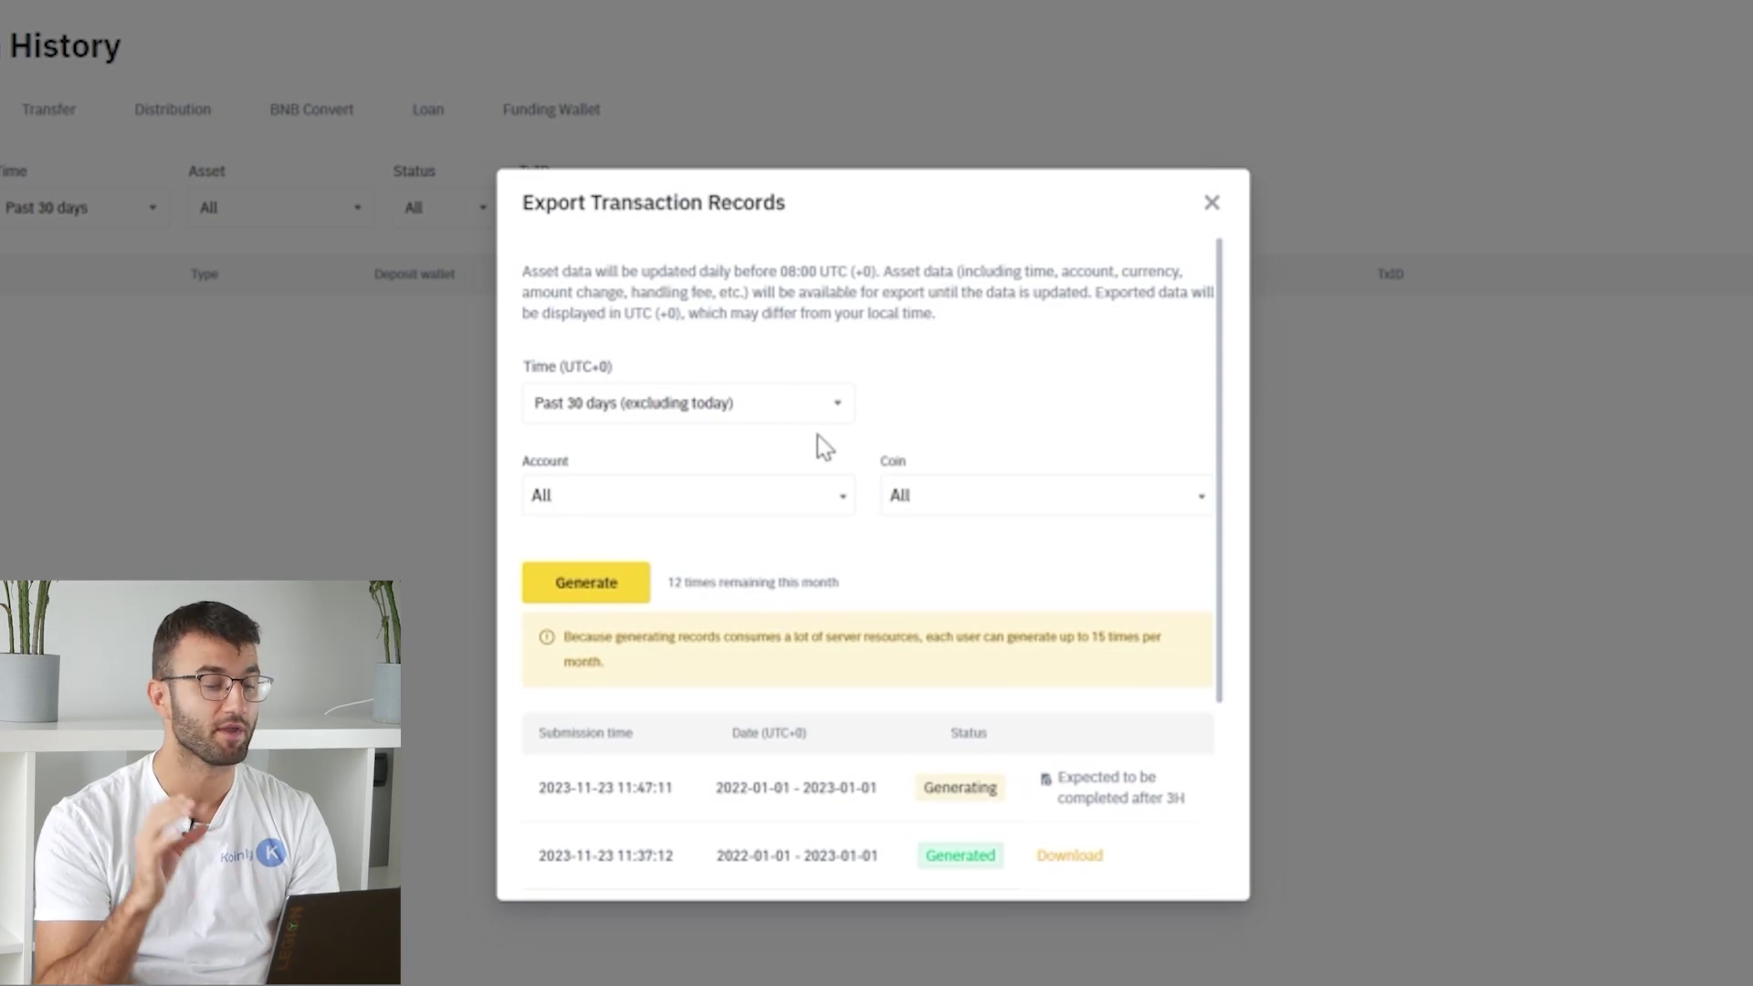
{"action": "left_click", "coordinate": [713, 409]}
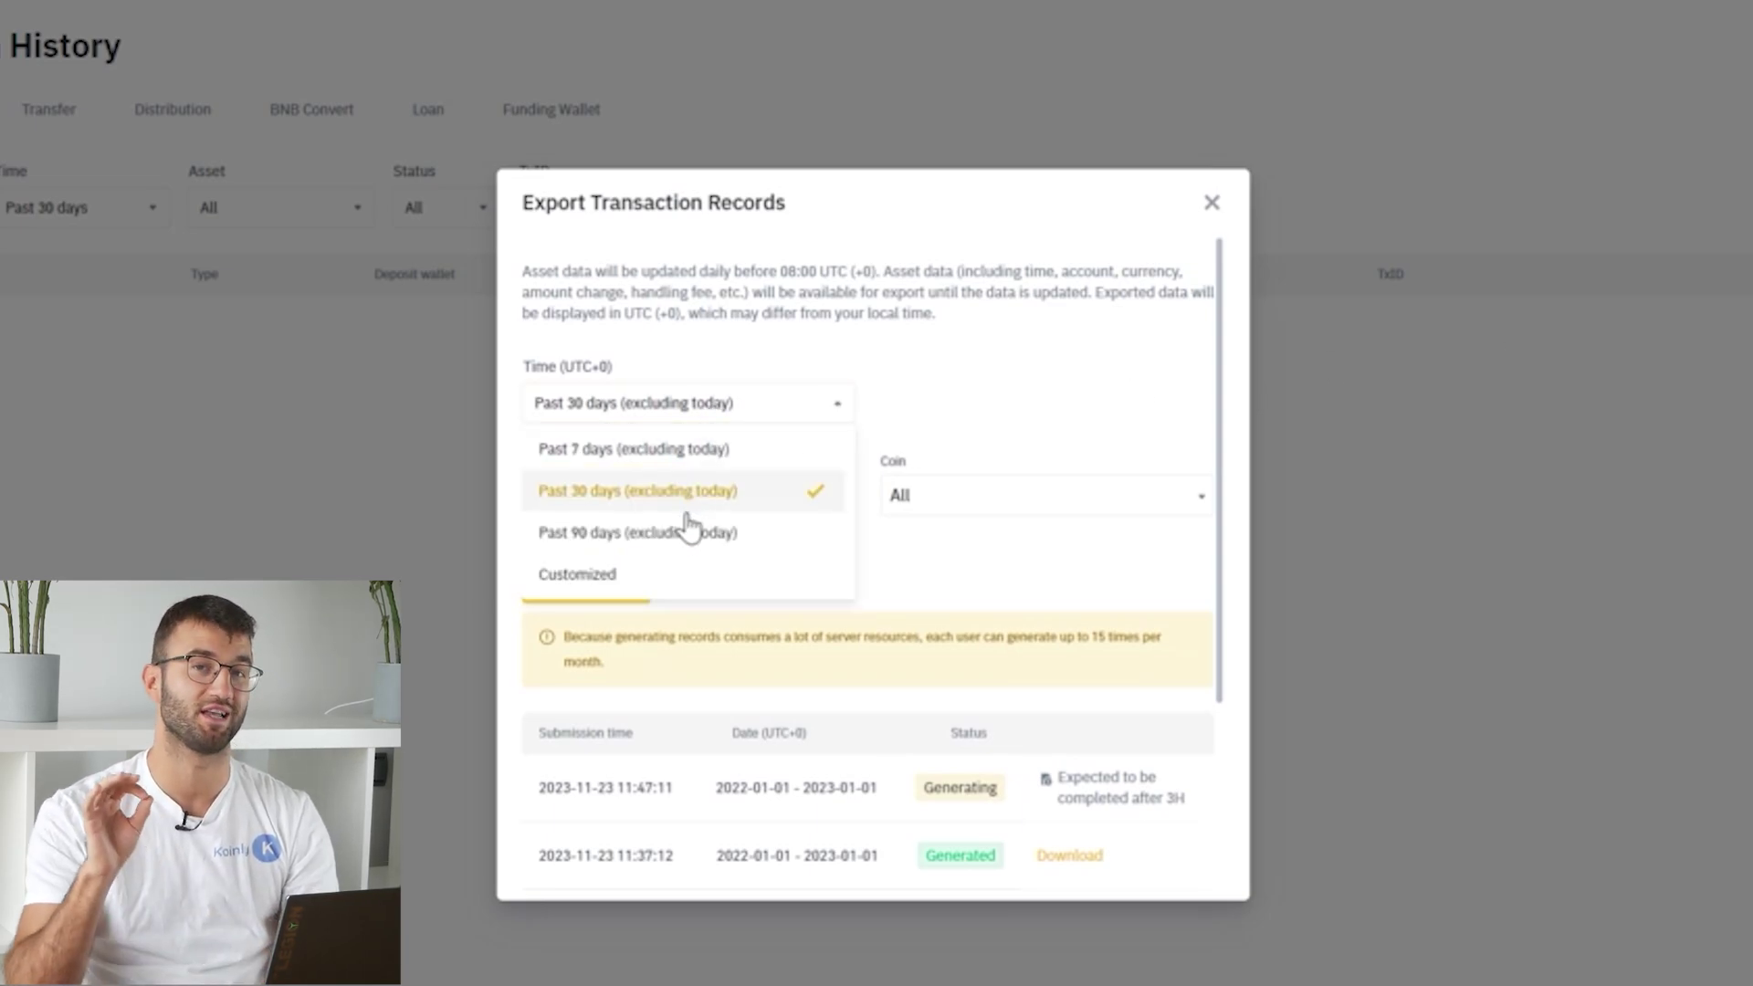
{"action": "left_click", "coordinate": [682, 585]}
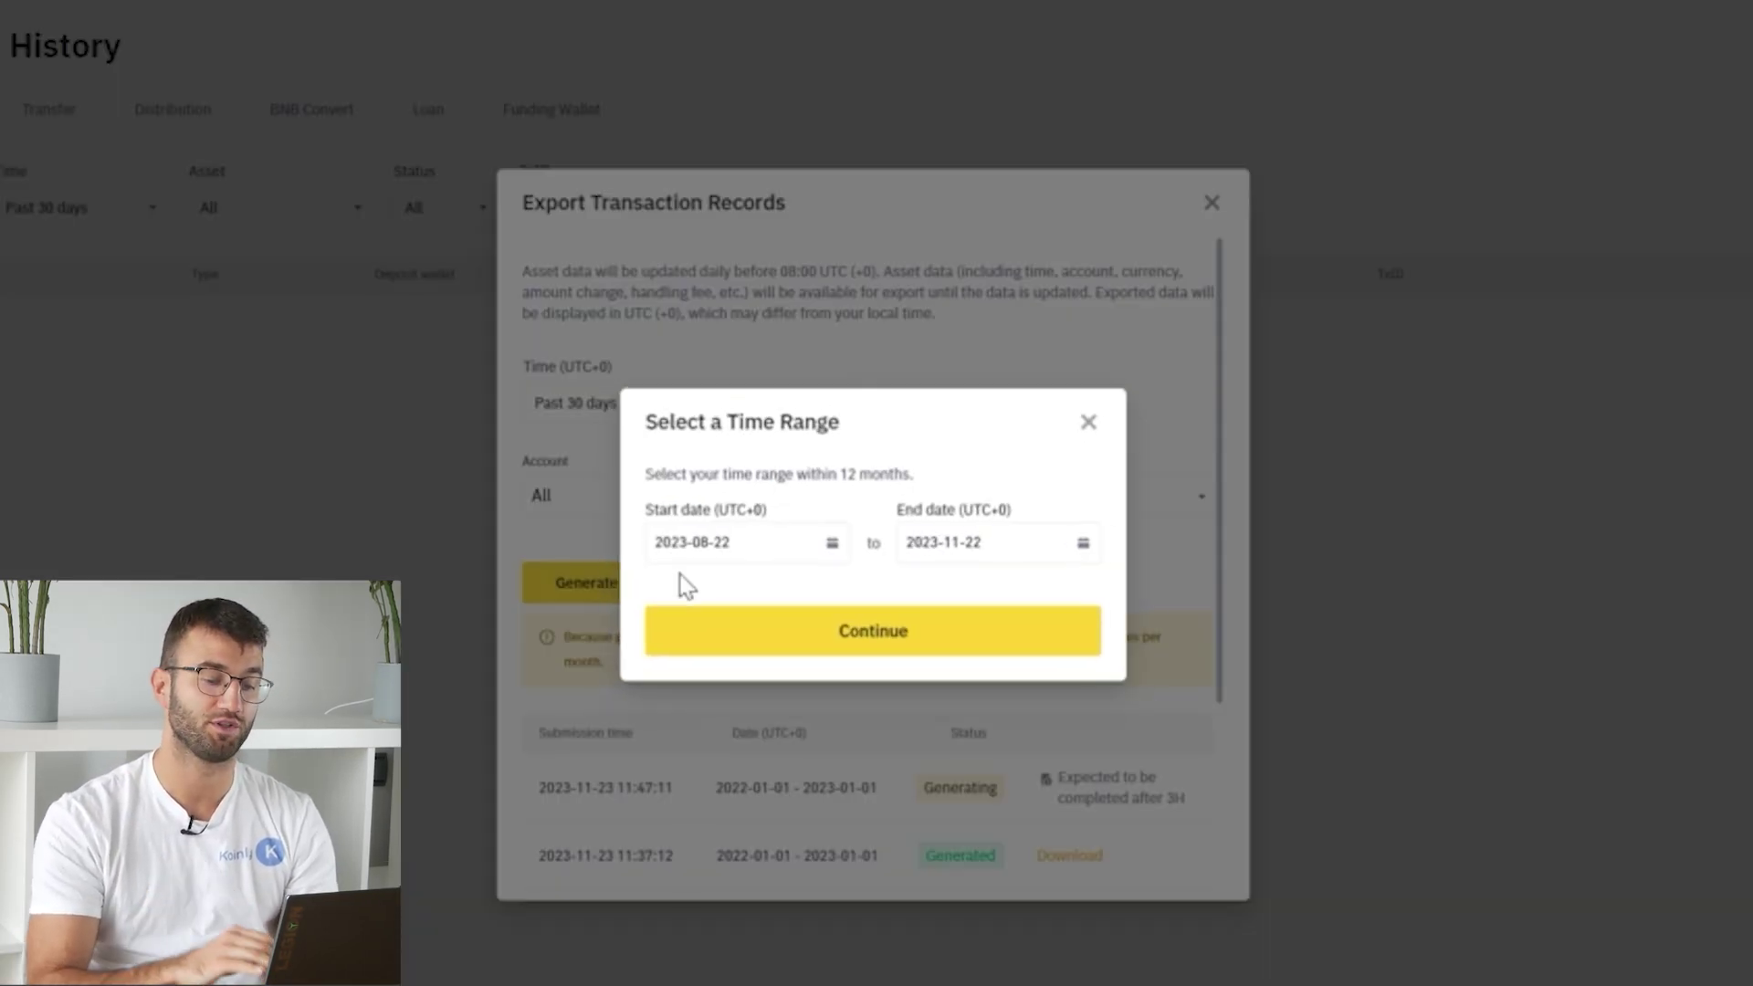
Move the start-date calendar to January 2022.
{"action": "left_click", "coordinate": [702, 557]}
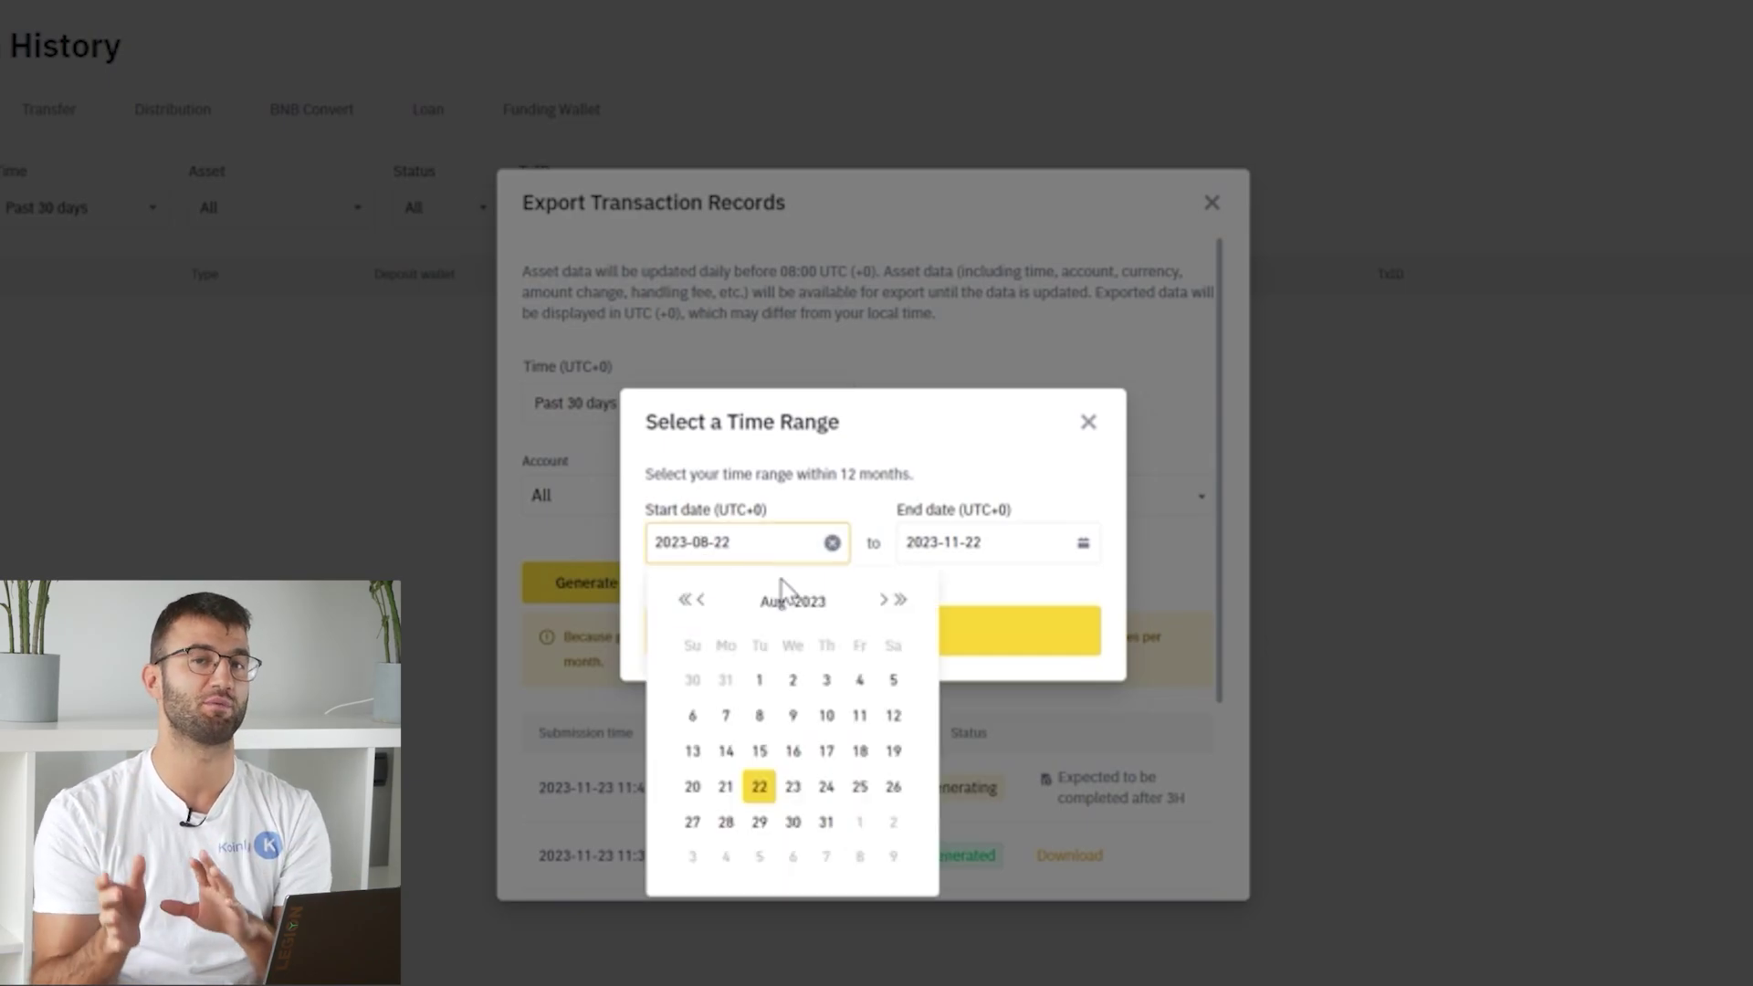
{"action": "left_click", "coordinate": [820, 611]}
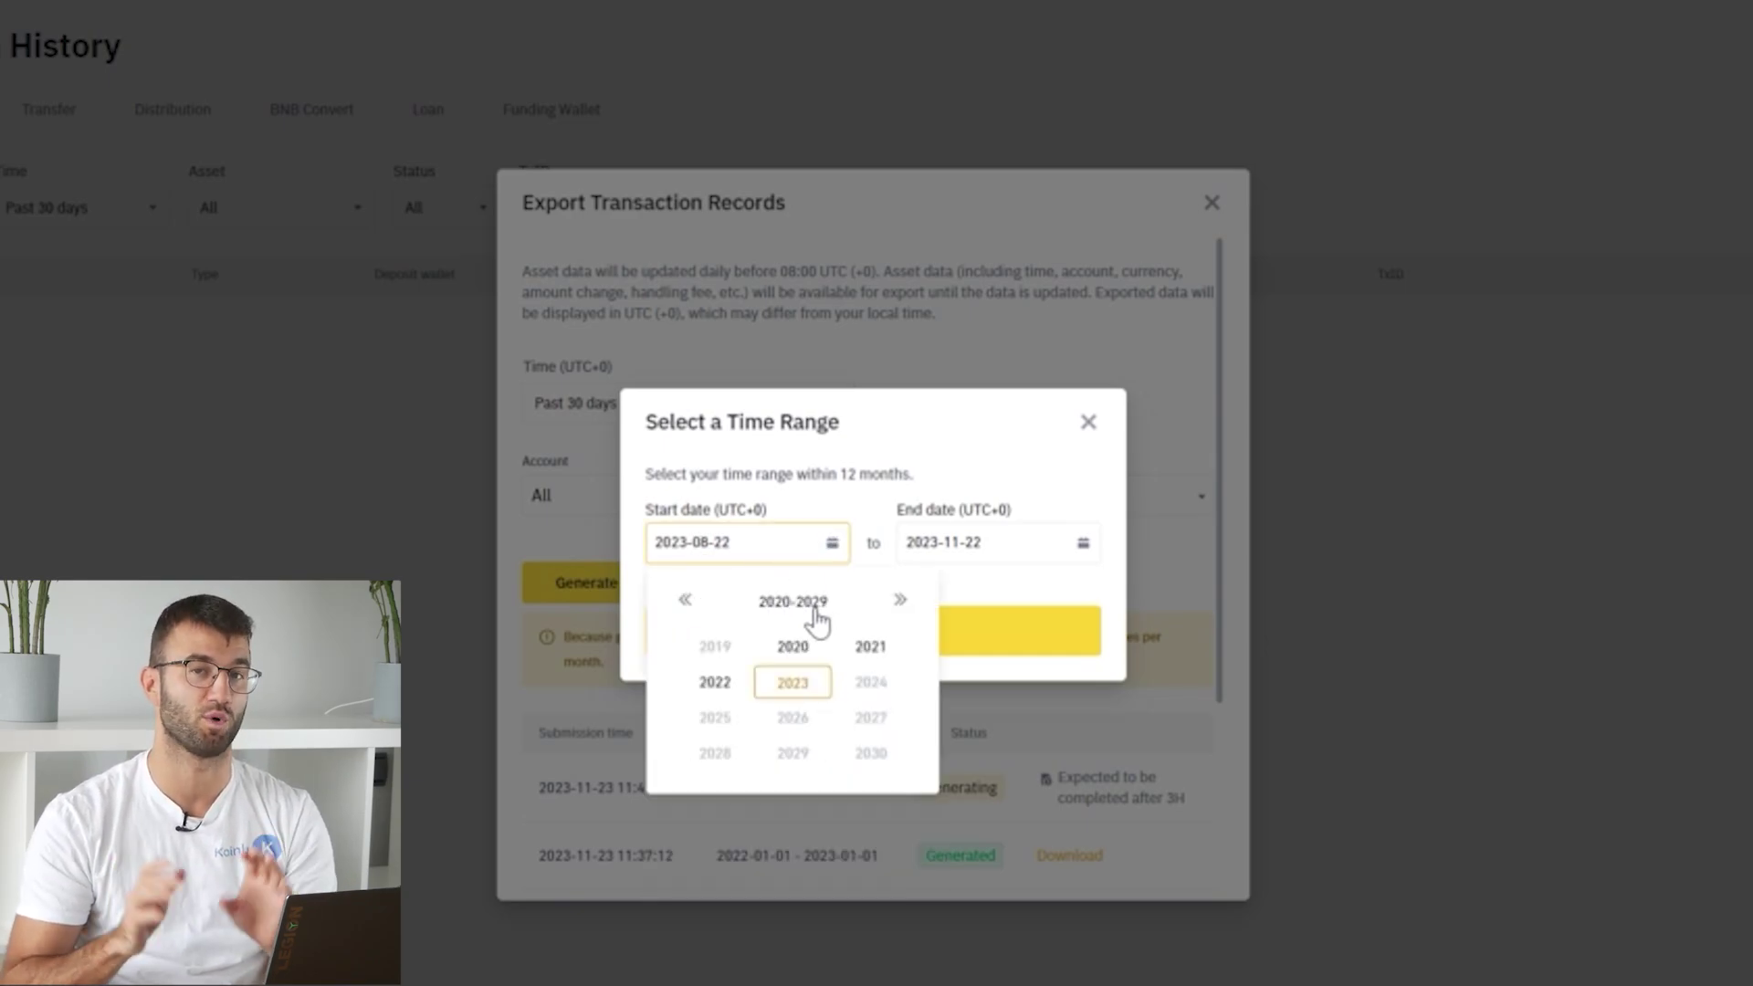
{"action": "left_click", "coordinate": [722, 676]}
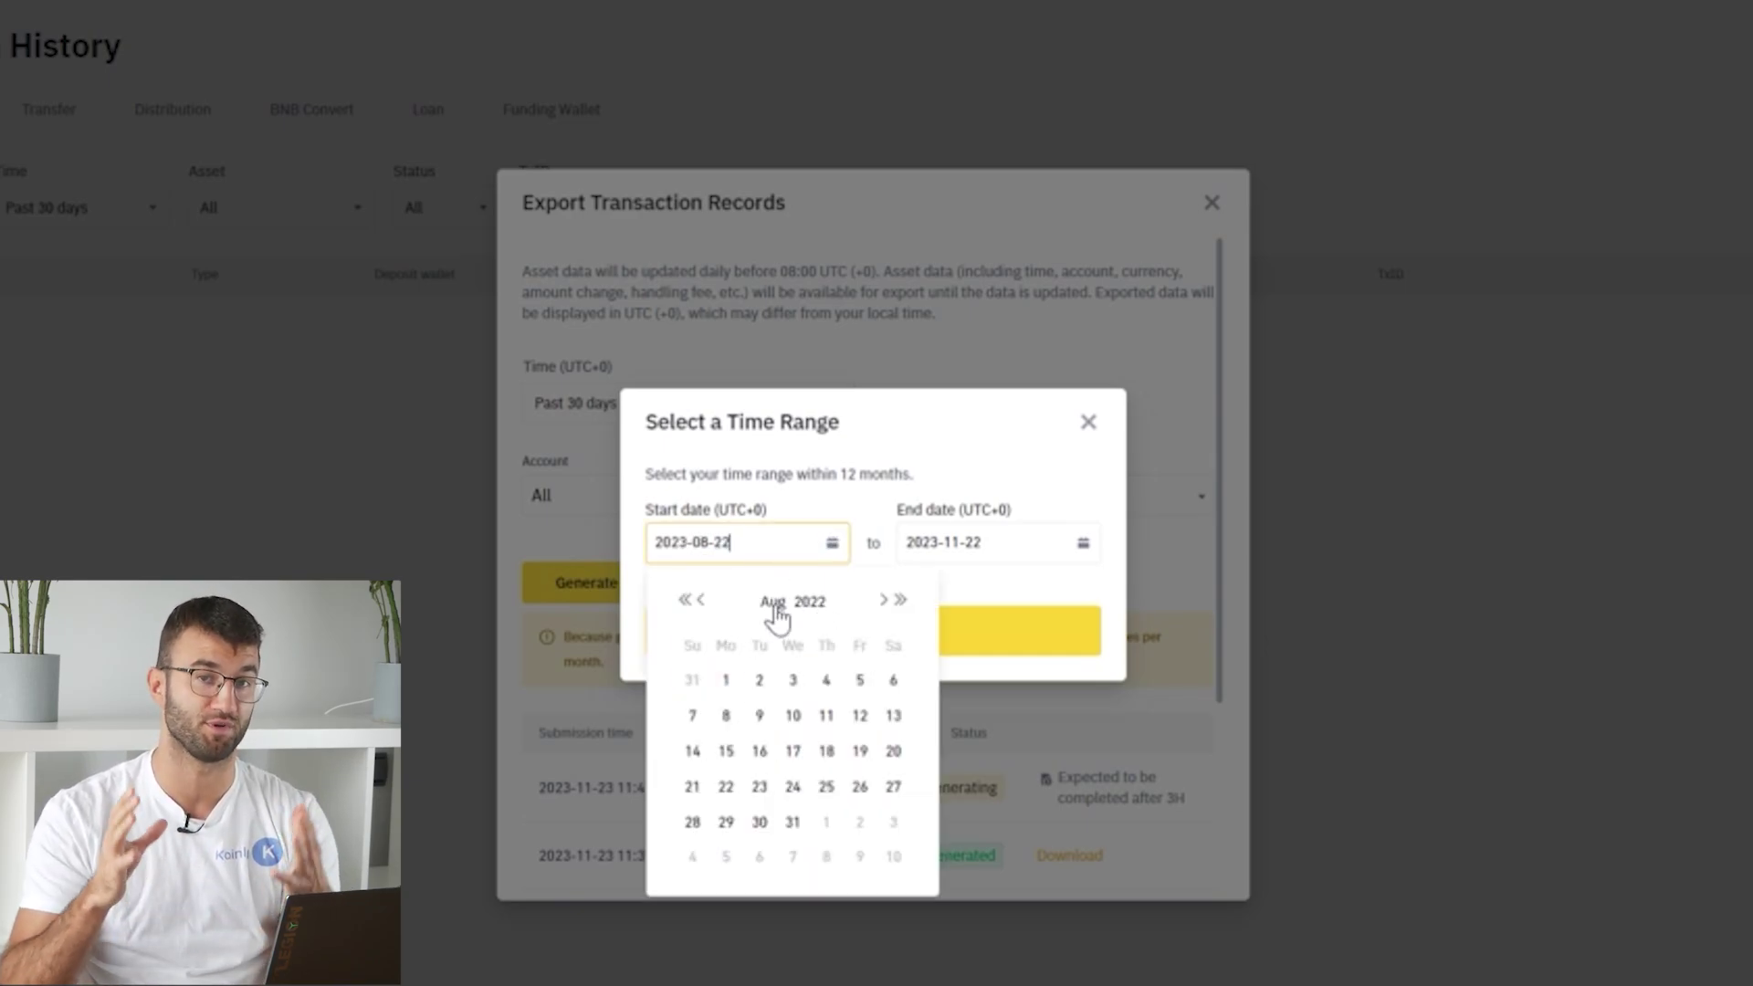
{"action": "left_click", "coordinate": [773, 605]}
{"action": "left_click", "coordinate": [723, 648]}
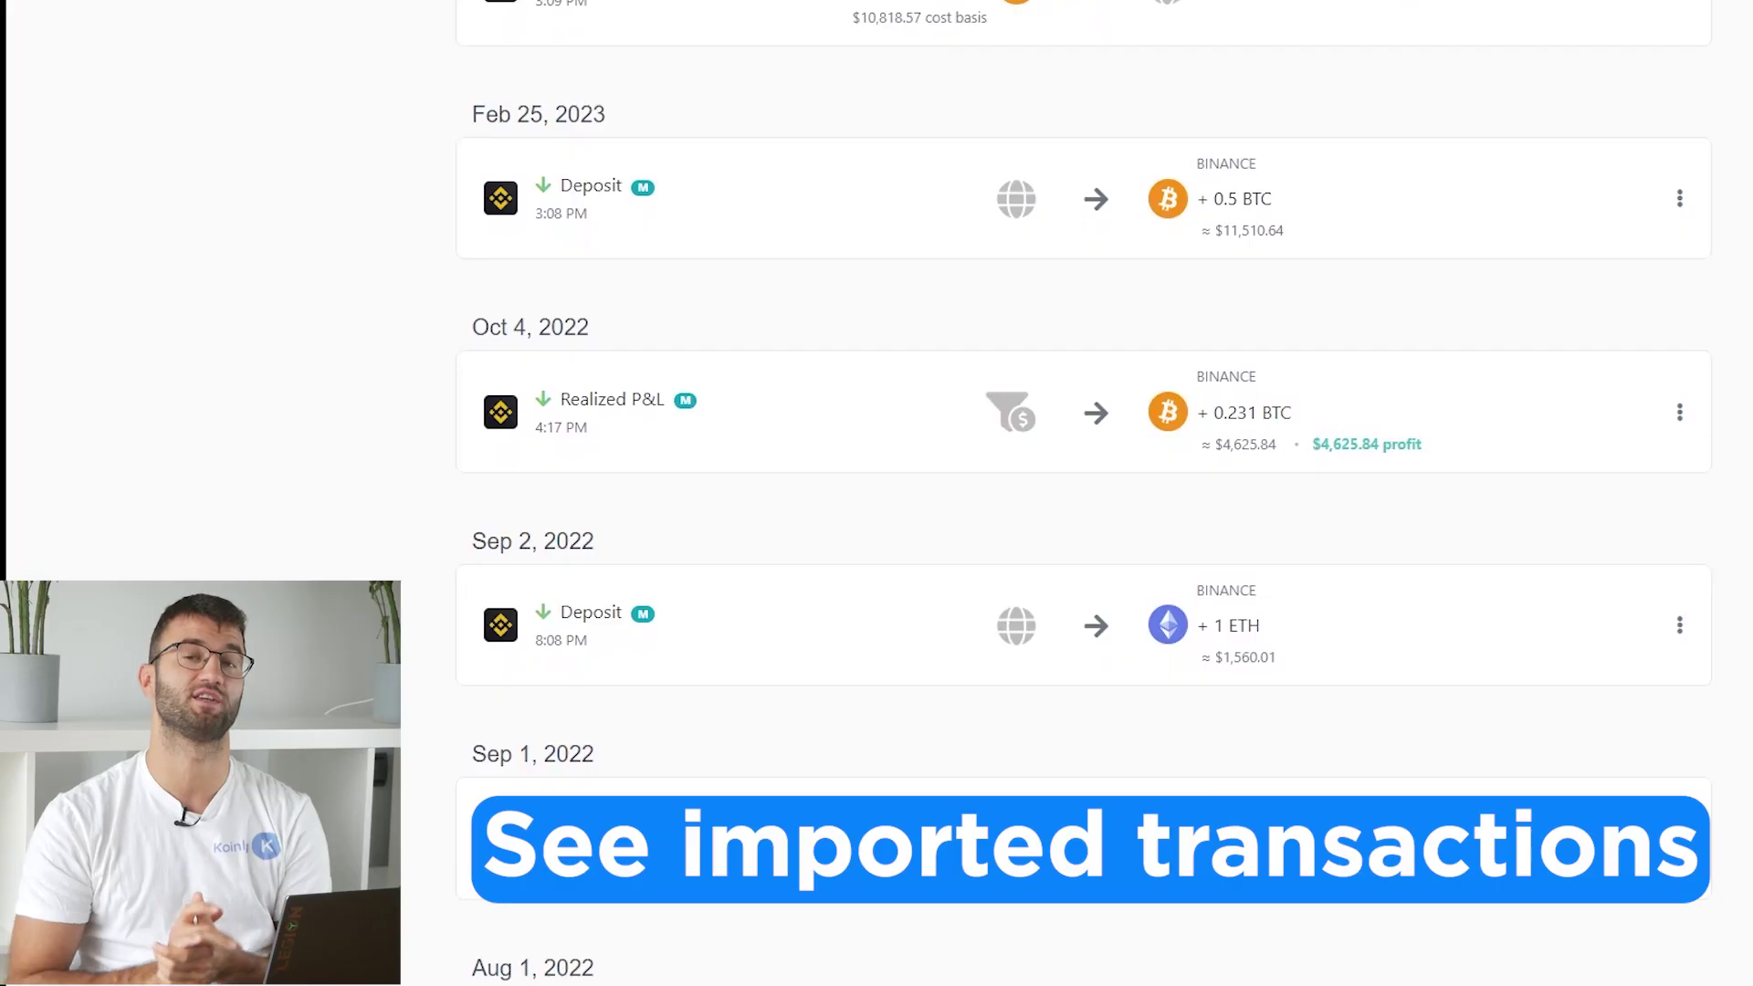
Scroll through the imported Binance transactions and the supported integrations in Koinly.
{"action": "scroll", "coordinate": [1086, 493], "scroll_direction": "down", "scroll_amount": 3}
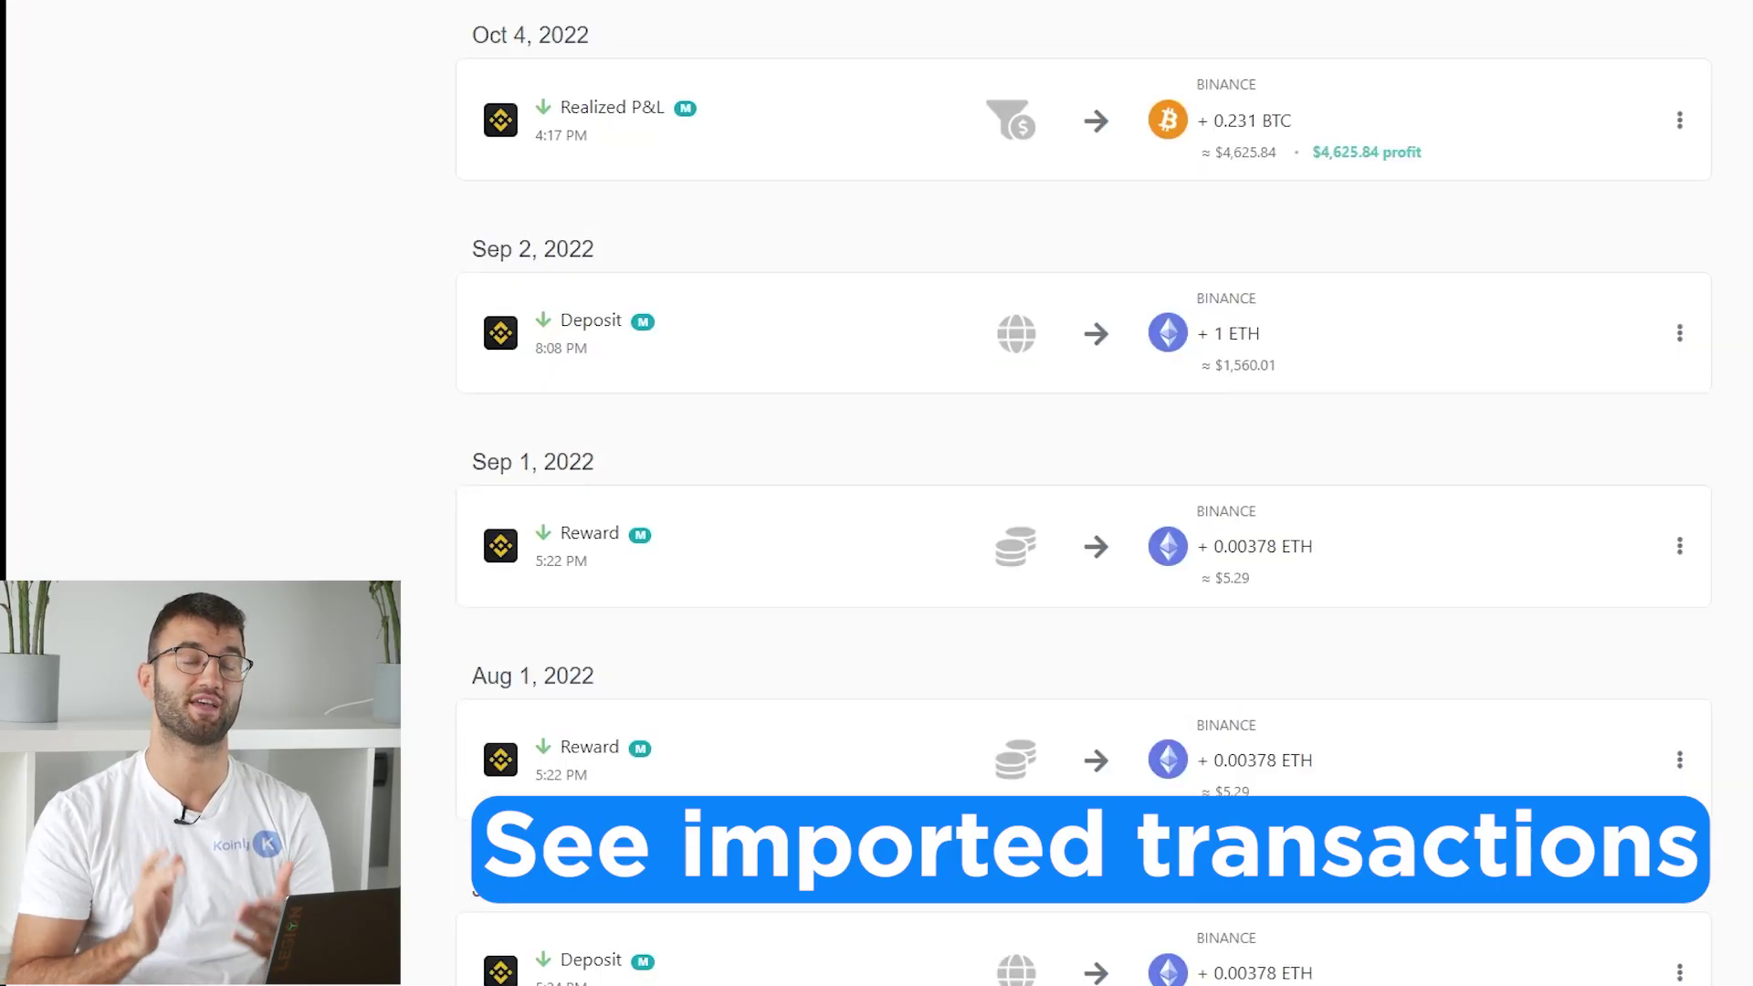
{"action": "scroll", "coordinate": [1086, 493], "scroll_direction": "down", "scroll_amount": 6}
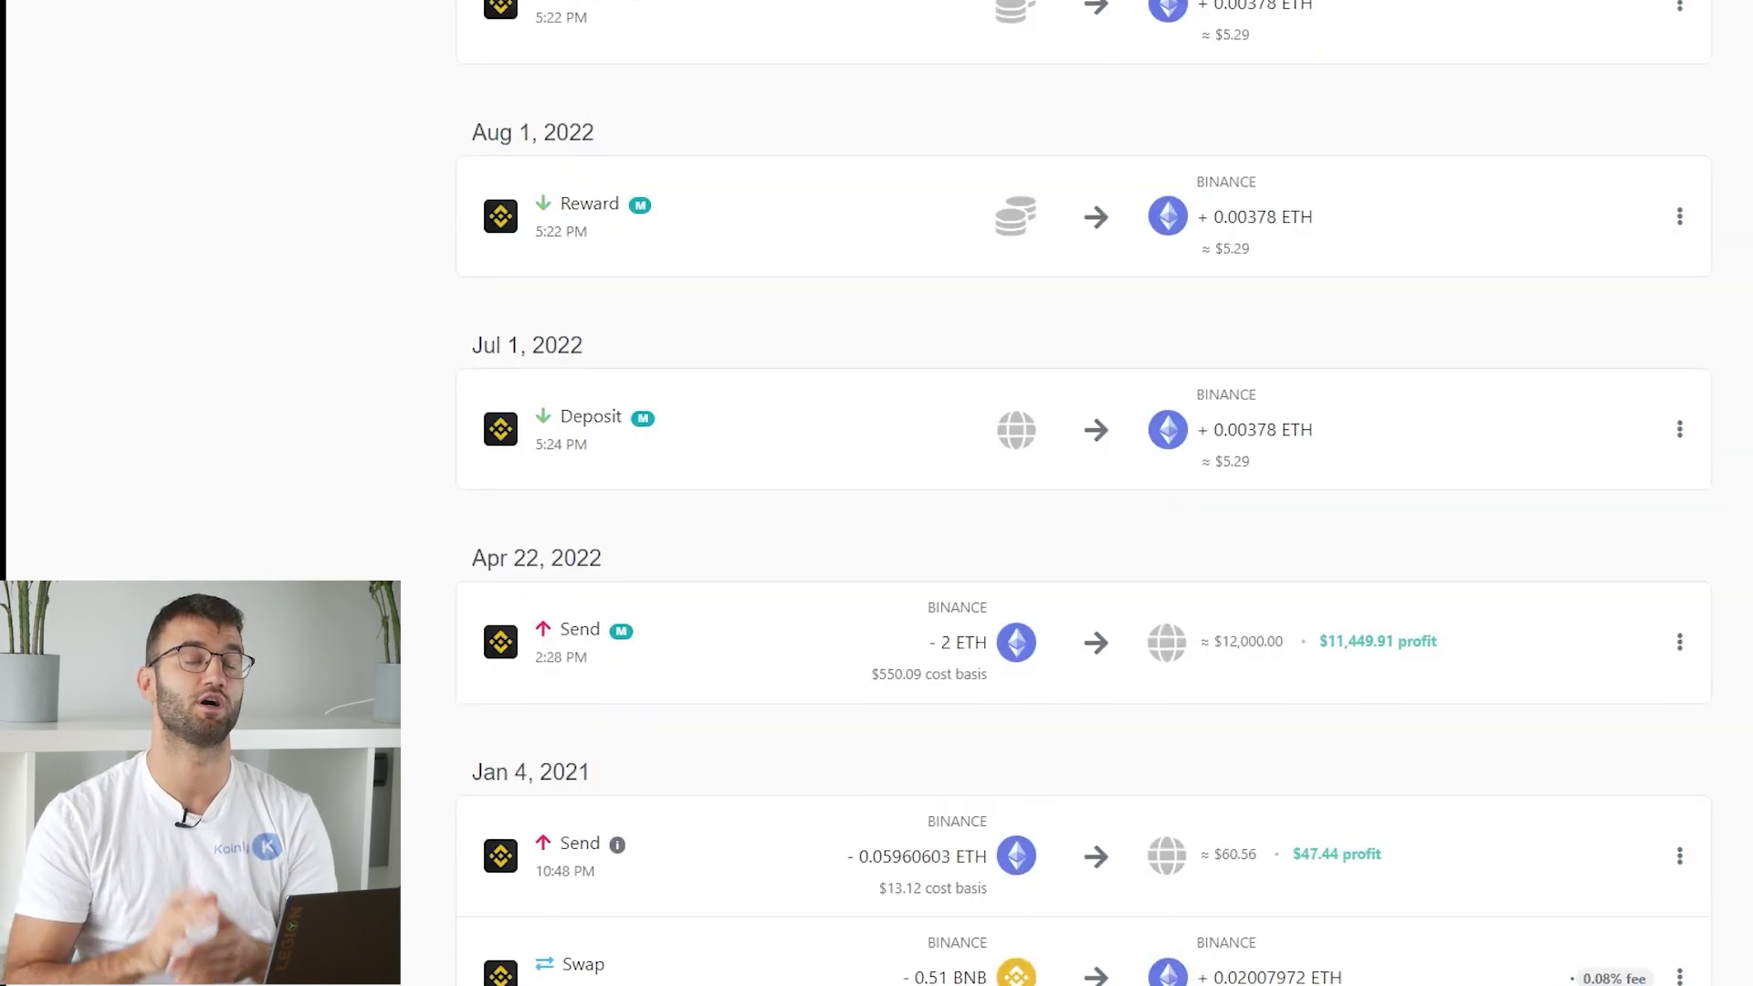
{"action": "scroll", "coordinate": [1086, 493], "scroll_direction": "down", "scroll_amount": 2}
{"action": "scroll", "coordinate": [1086, 493], "scroll_direction": "up", "scroll_amount": 10}
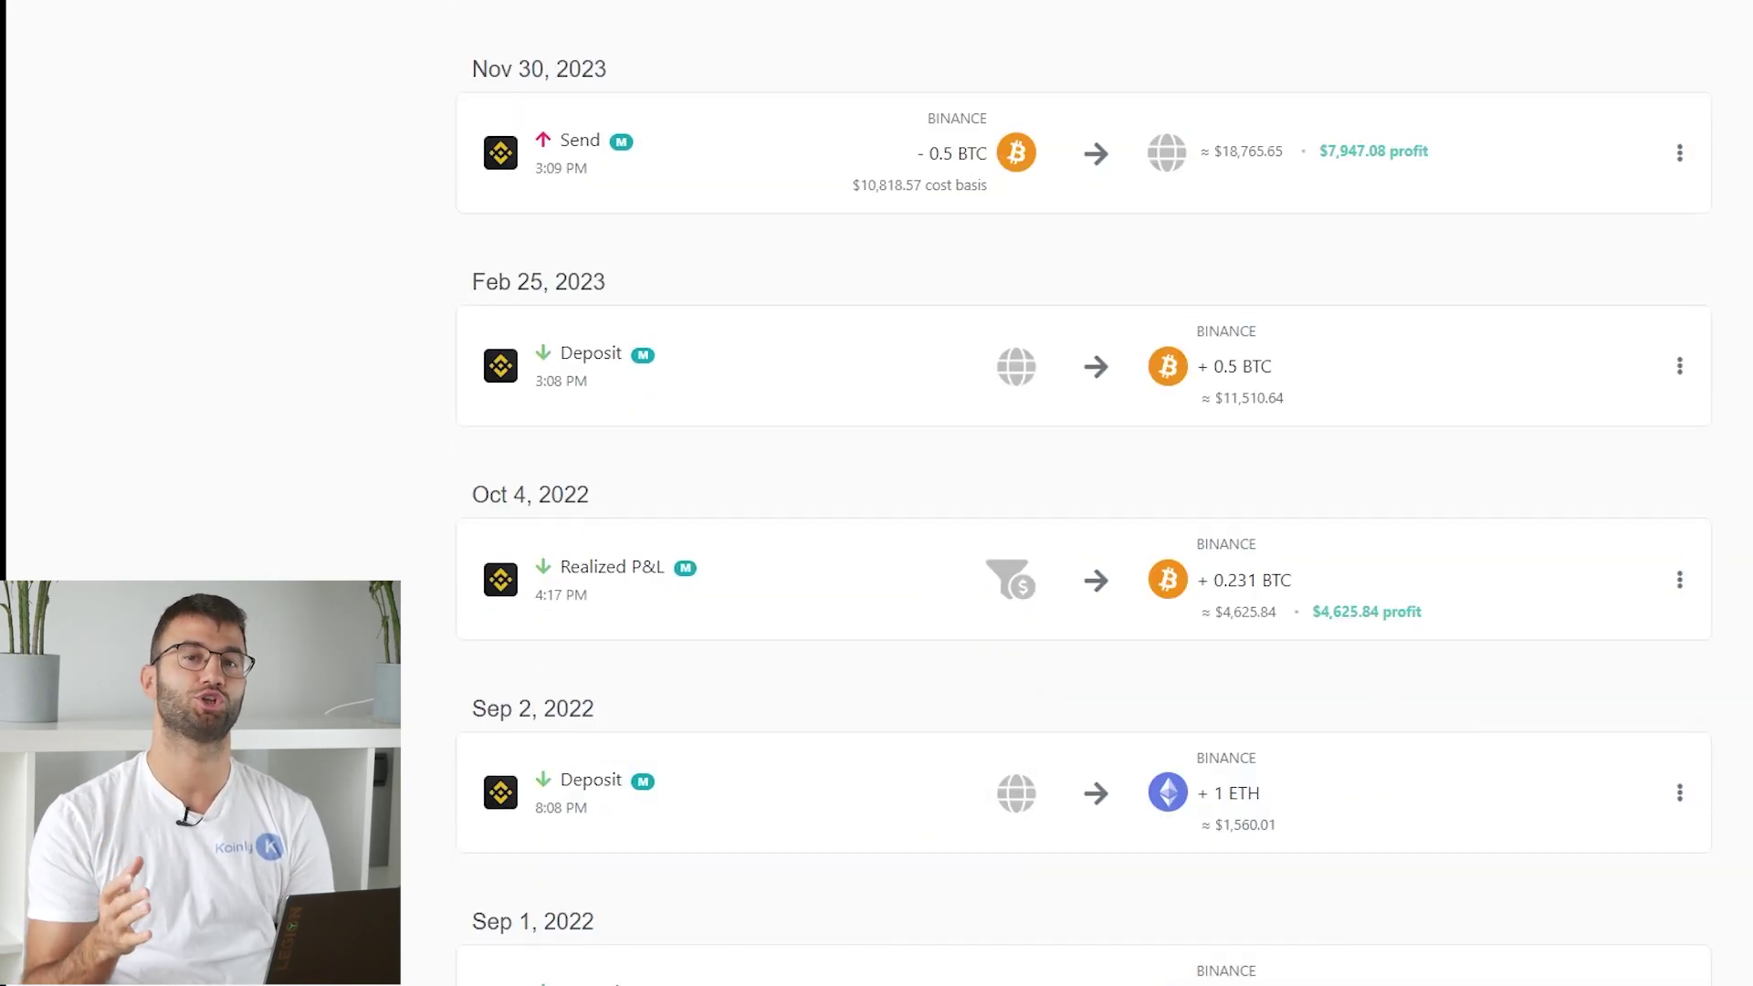
{"action": "scroll", "coordinate": [1087, 493], "scroll_direction": "down", "scroll_amount": 3}
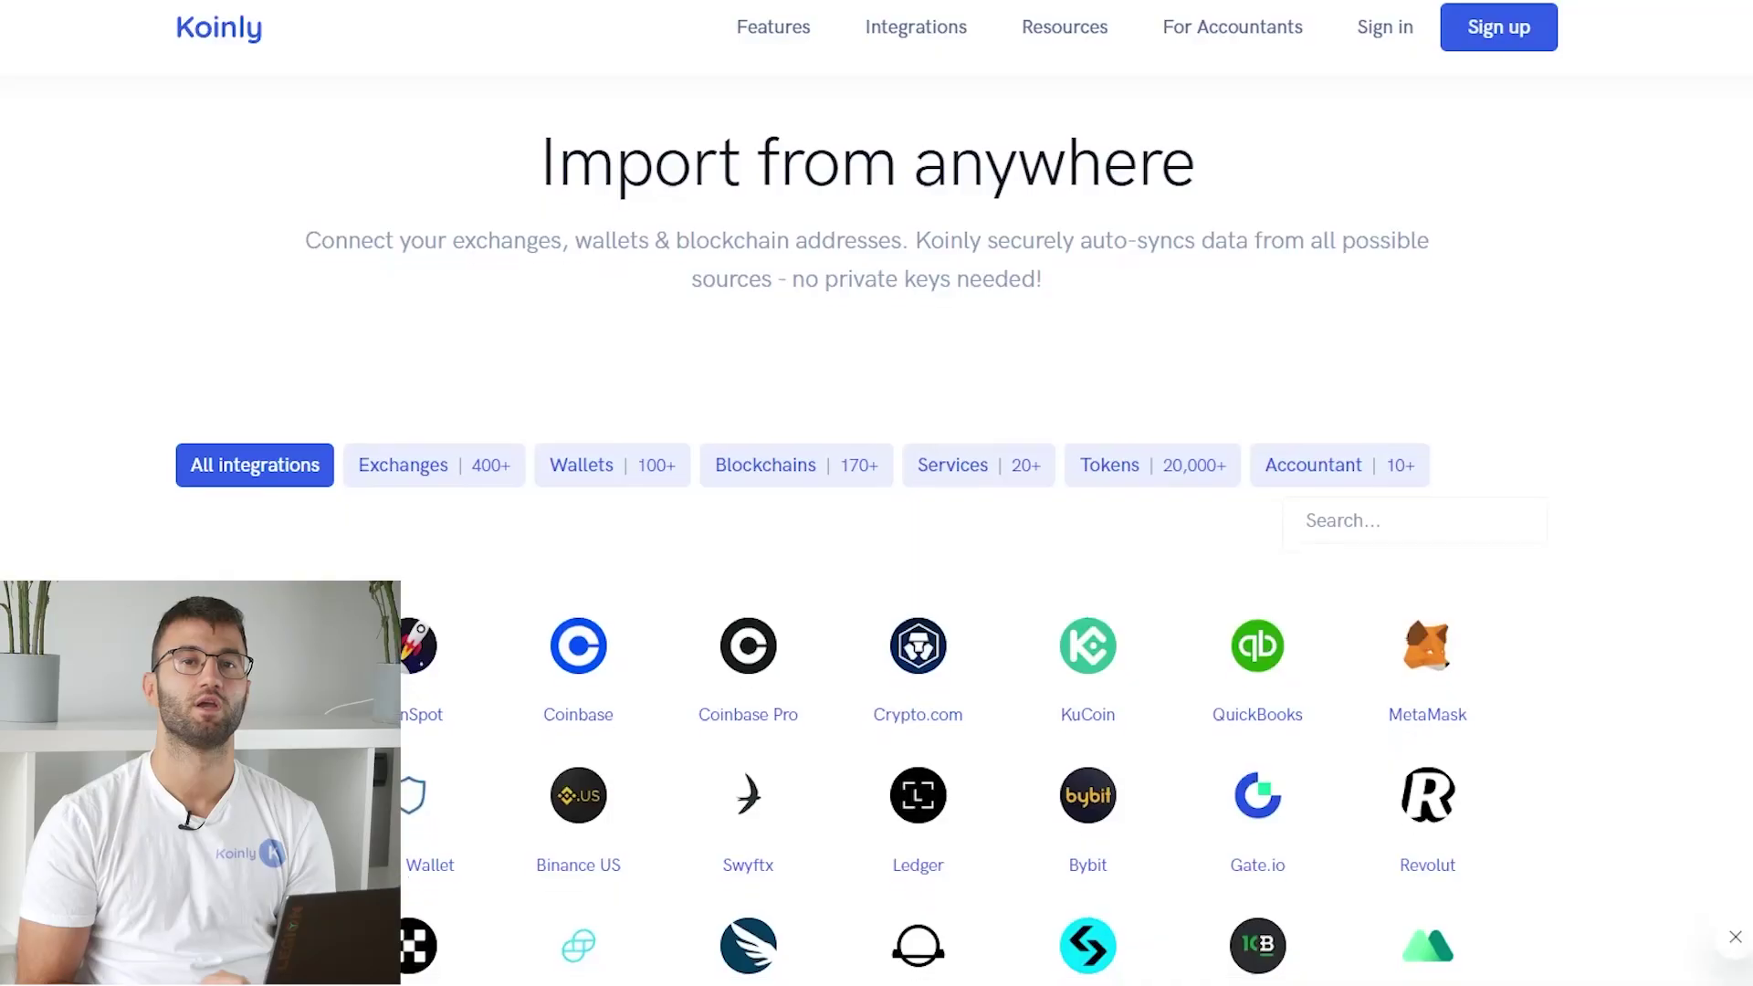
{"action": "scroll", "coordinate": [877, 493], "scroll_direction": "down", "scroll_amount": 6}
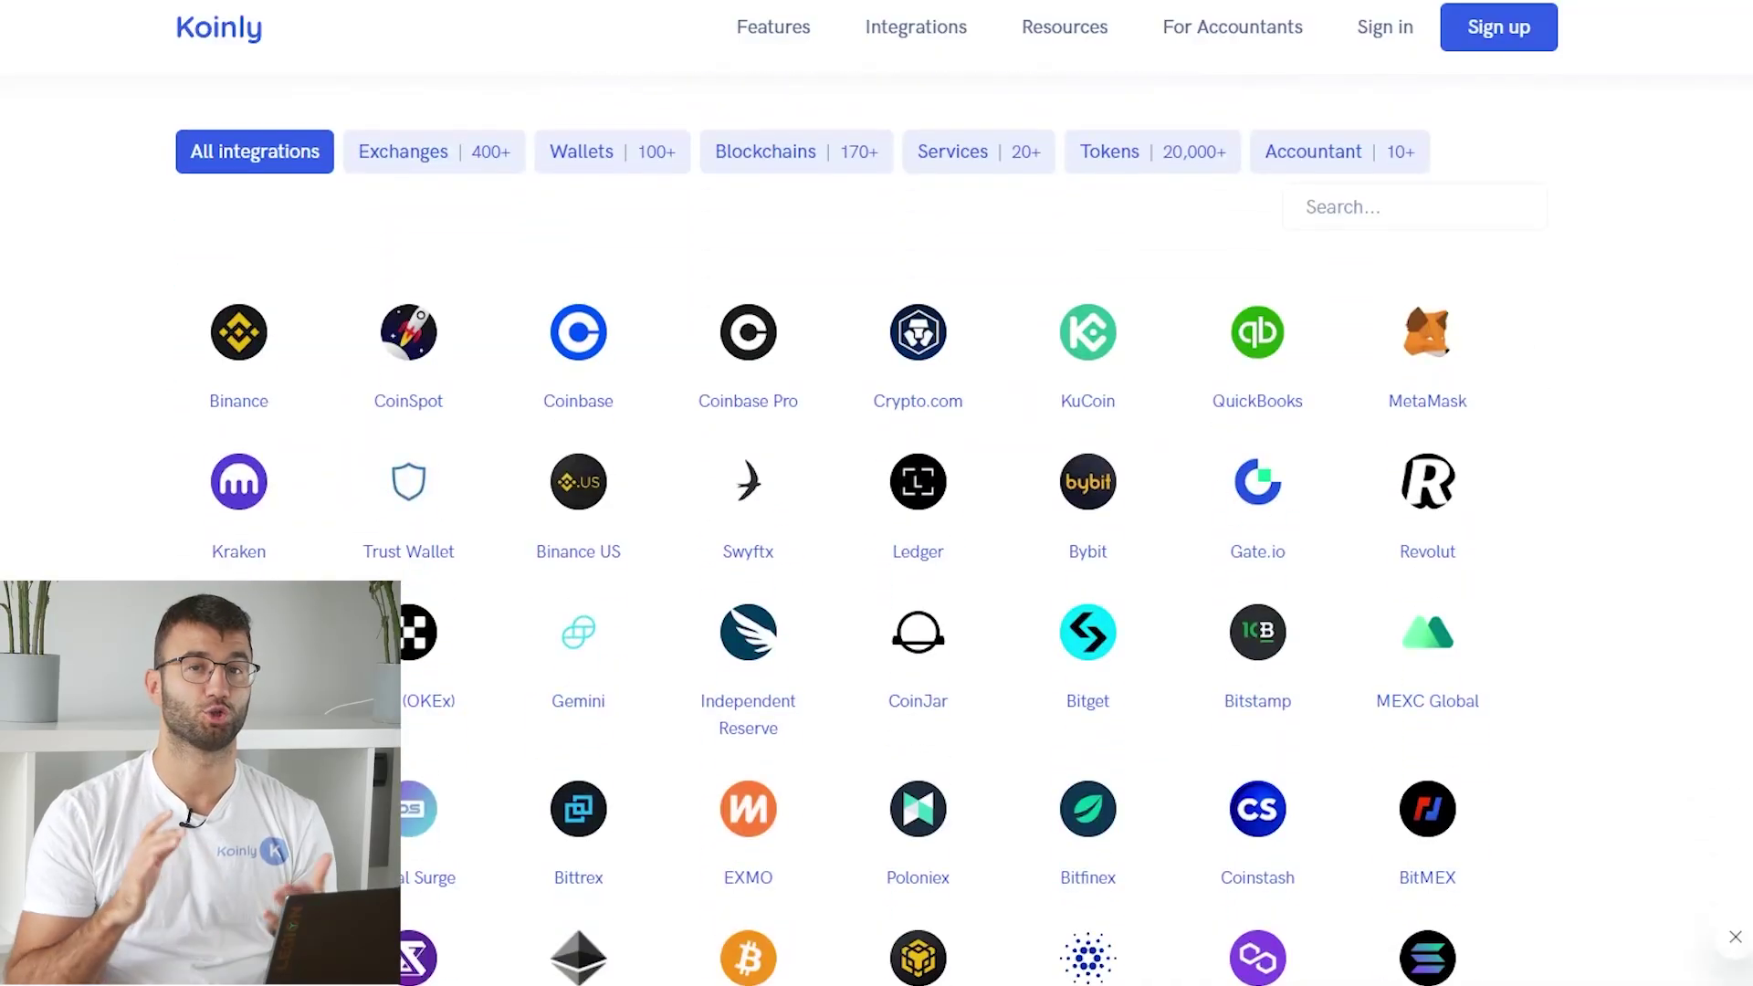
{"action": "scroll", "coordinate": [877, 493], "scroll_direction": "down", "scroll_amount": 10}
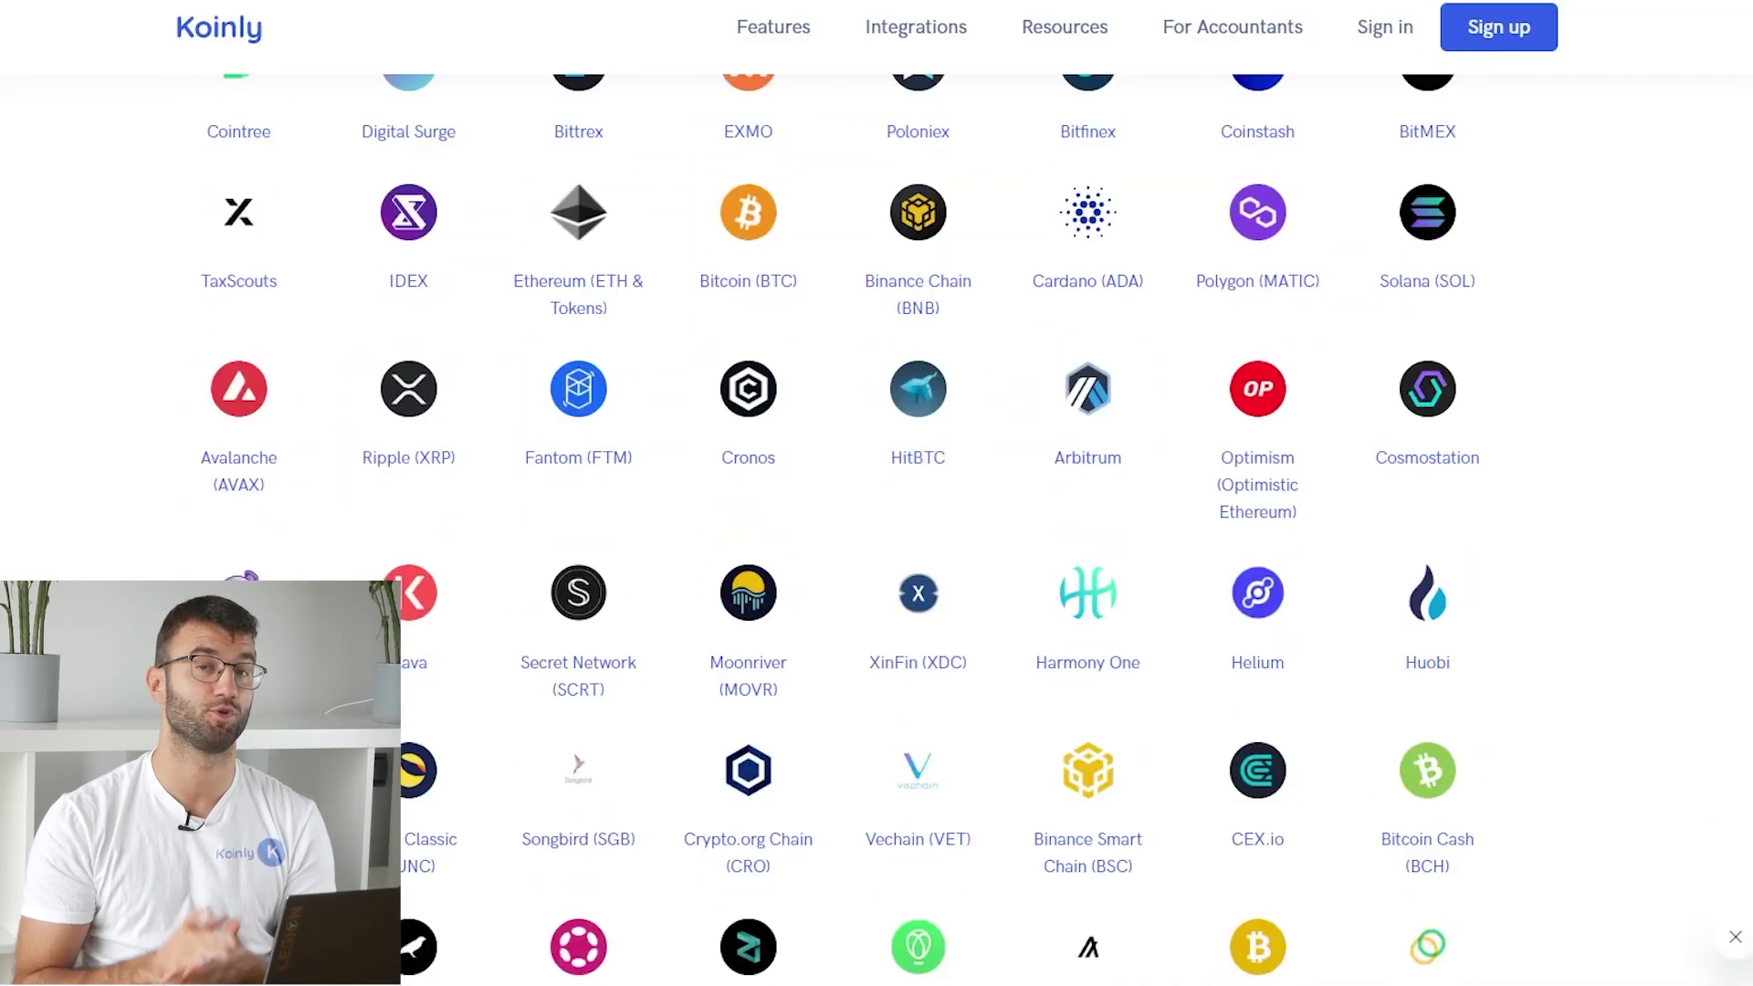
{"action": "scroll", "coordinate": [877, 493], "scroll_direction": "down", "scroll_amount": 7}
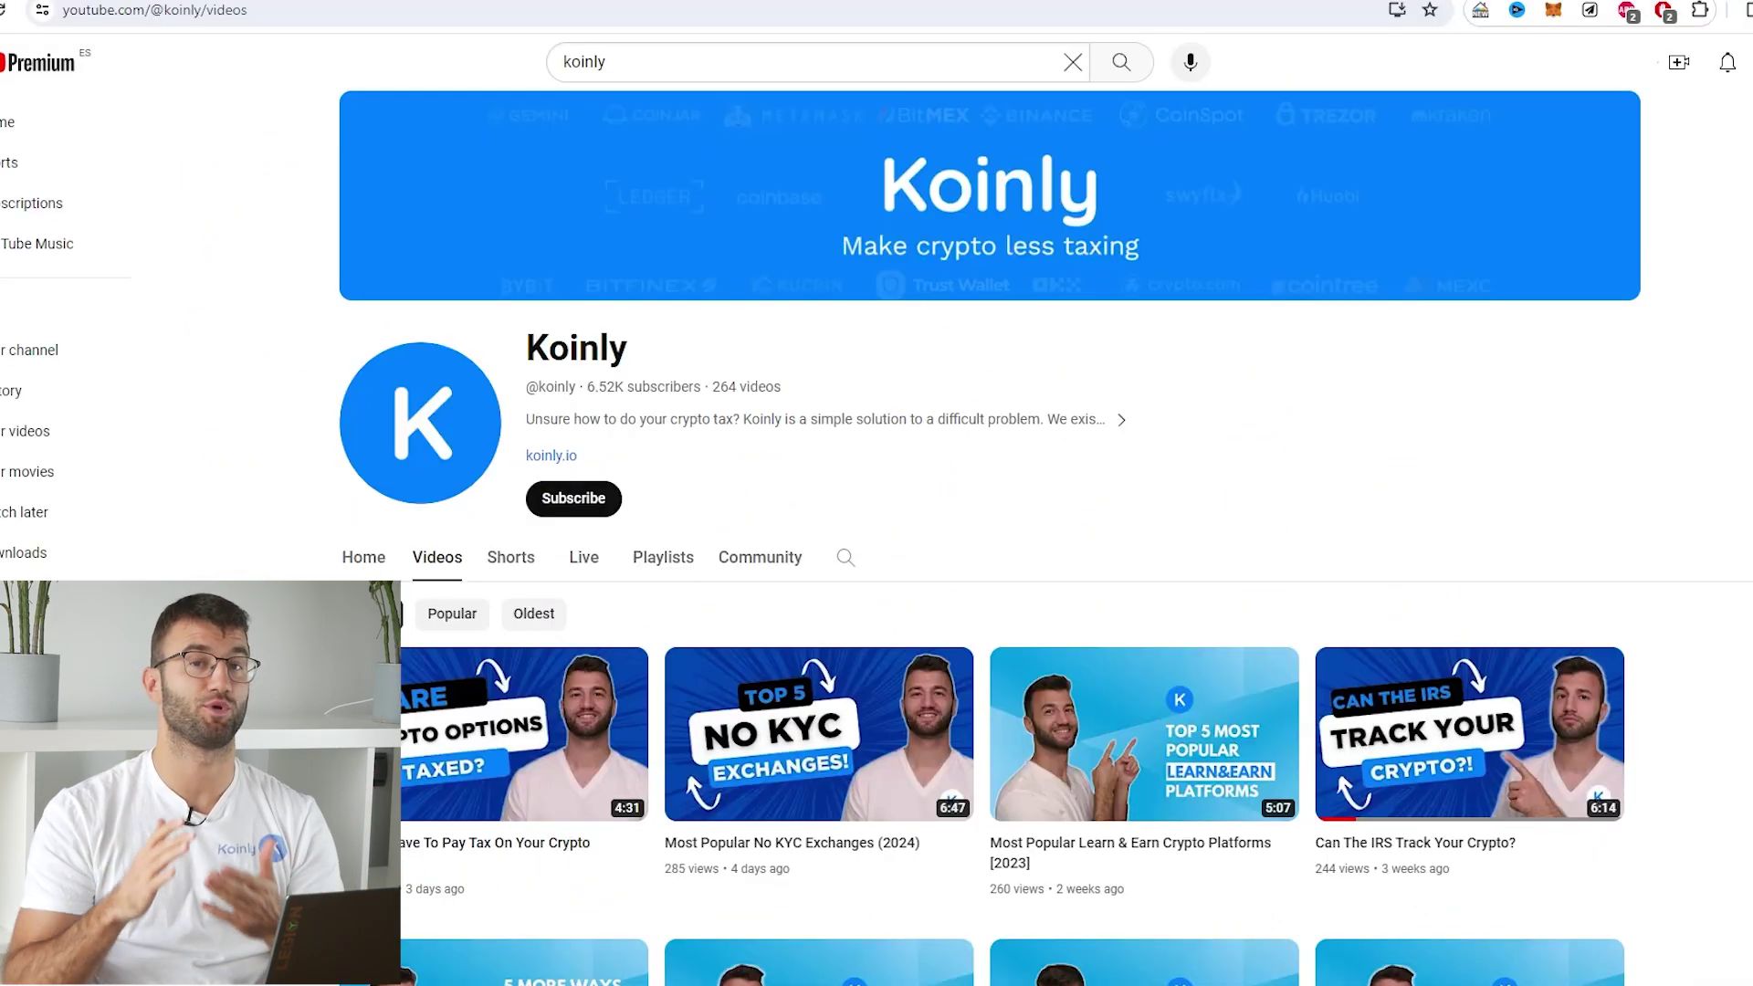
{"action": "scroll", "coordinate": [1030, 539], "scroll_direction": "down", "scroll_amount": 1}
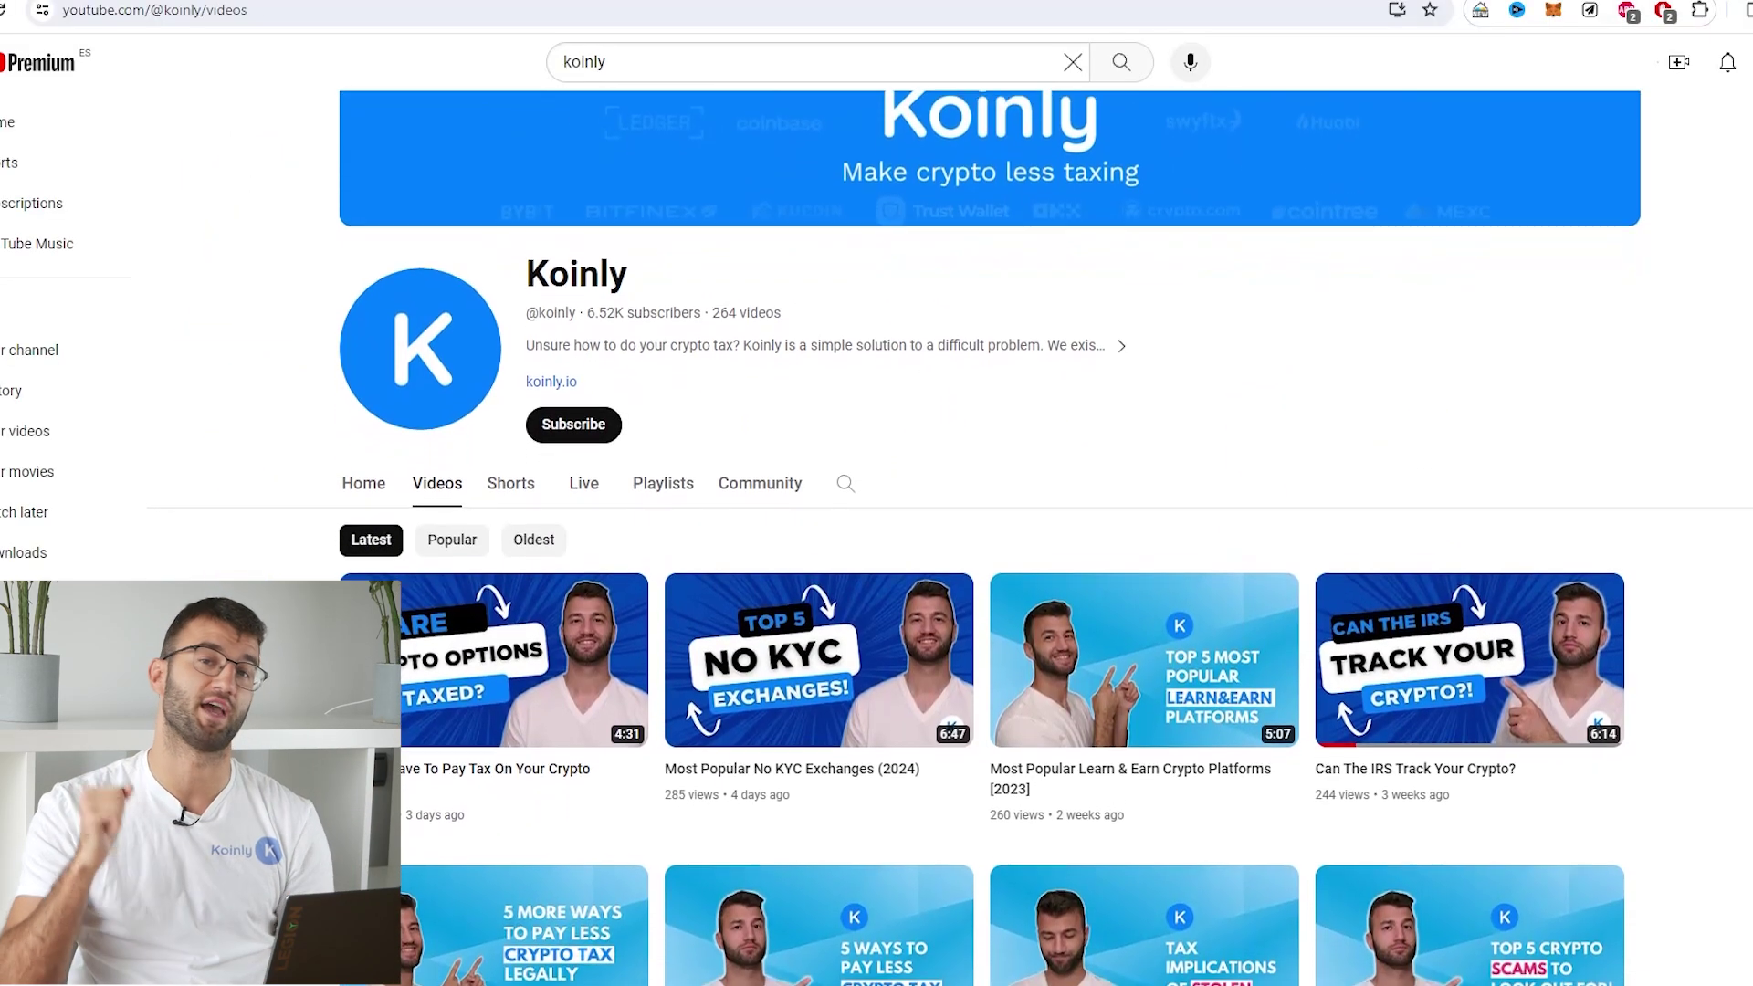